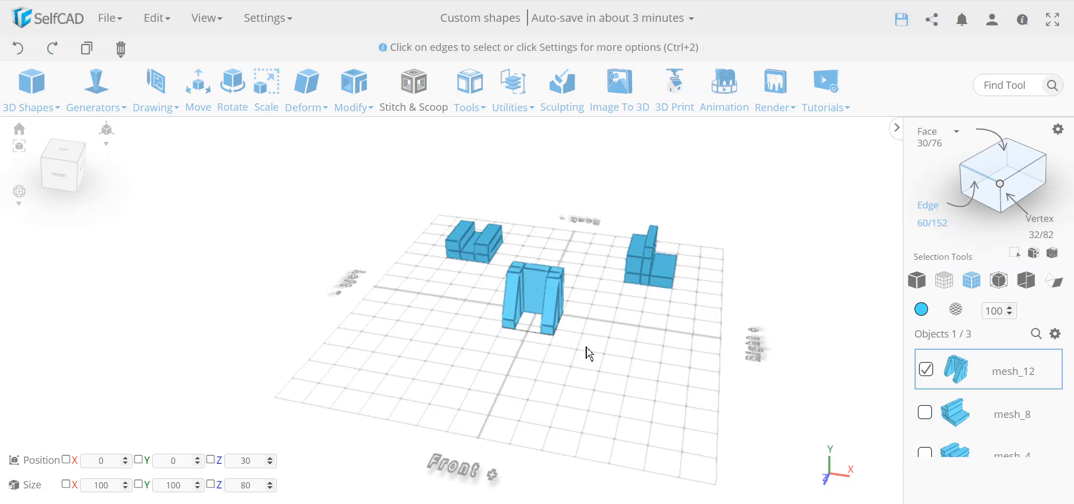
Load a saved tutorial file for playback, accepting the removal of all existing objects from the scene
drag(668, 306, 670, 346)
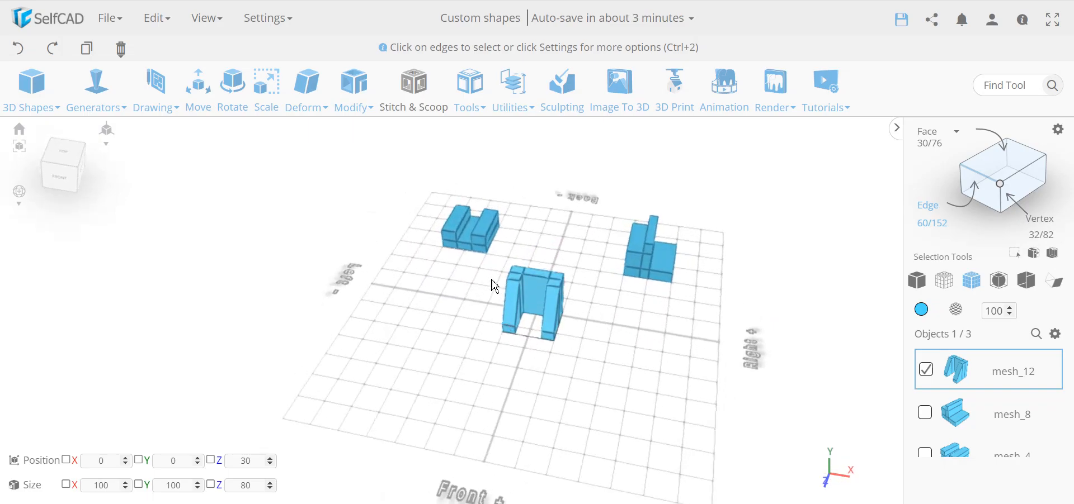
drag(673, 315, 559, 342)
mouse_move(838, 90)
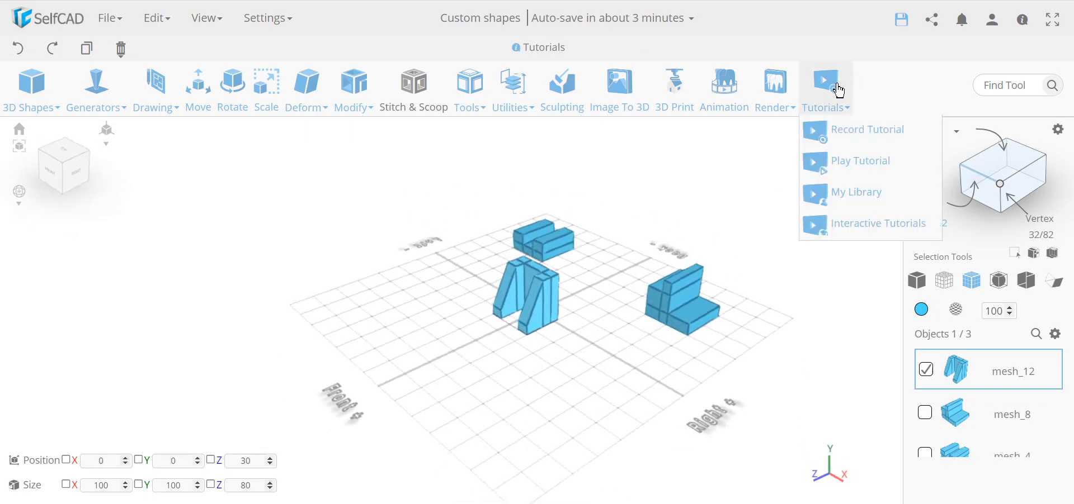
click(873, 162)
click(345, 365)
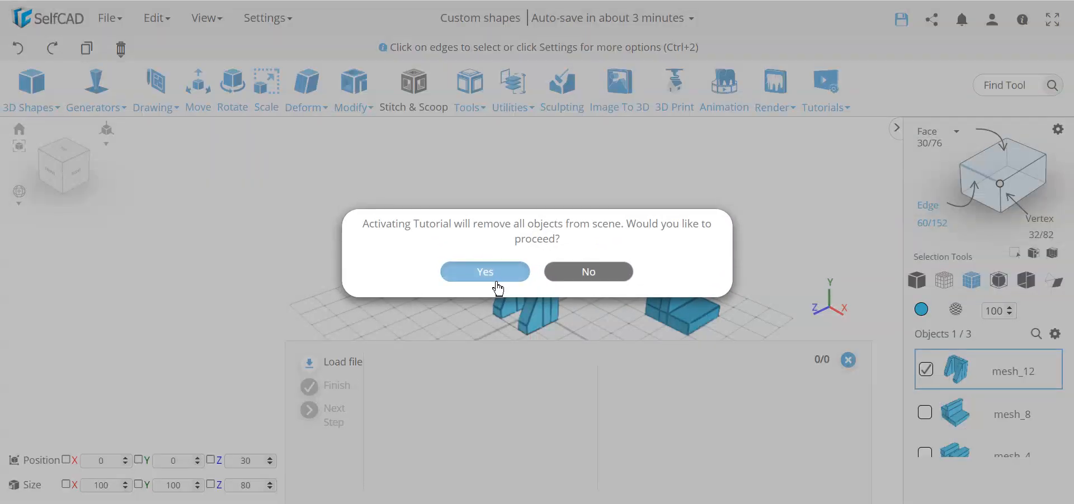
click(497, 270)
click(173, 31)
click(420, 241)
click(743, 315)
Create a cube with a height of 20 and 3 width segments, and finalize it
click(38, 95)
click(49, 137)
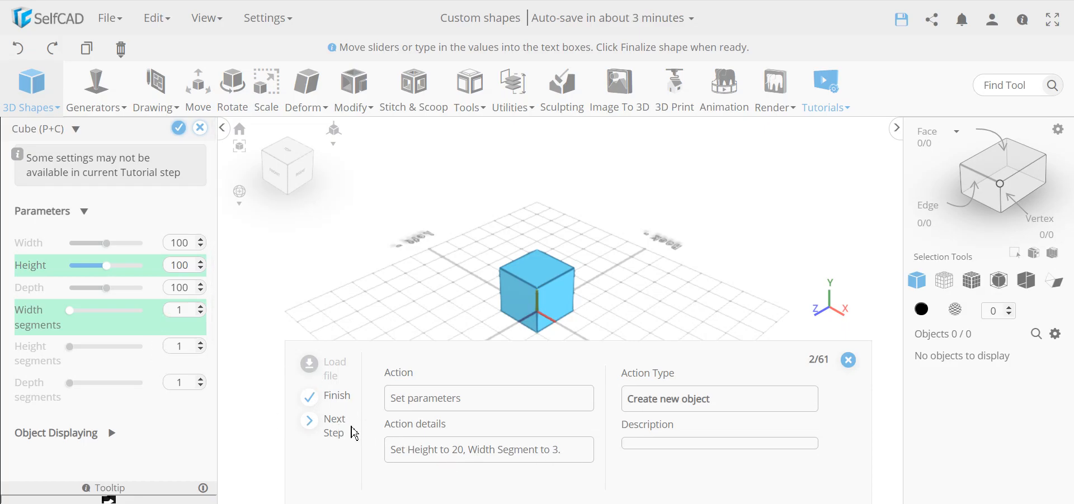
click(335, 426)
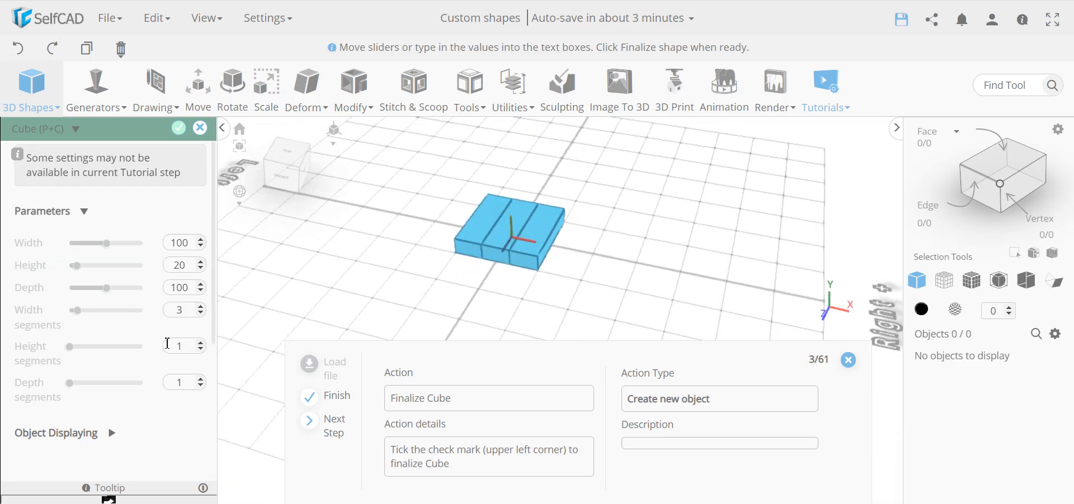
click(156, 92)
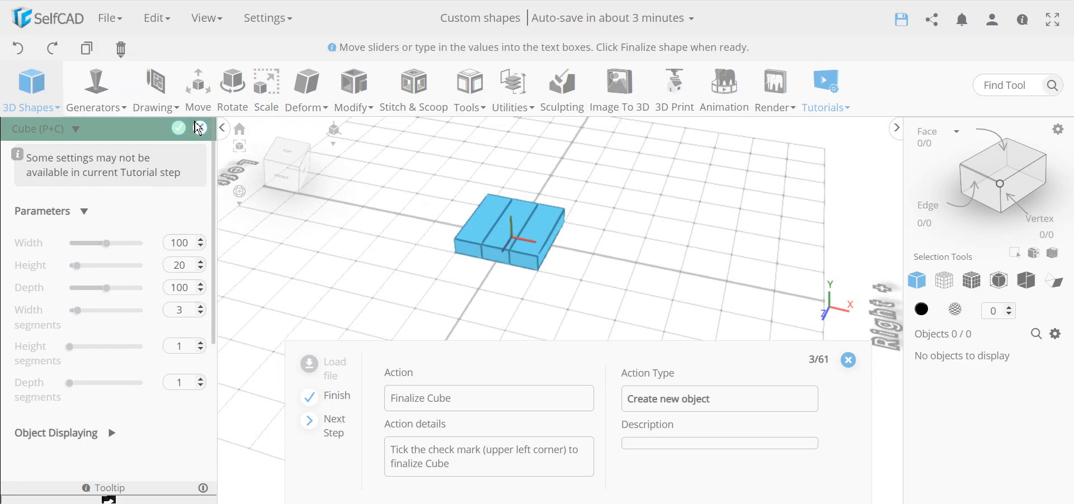
click(176, 130)
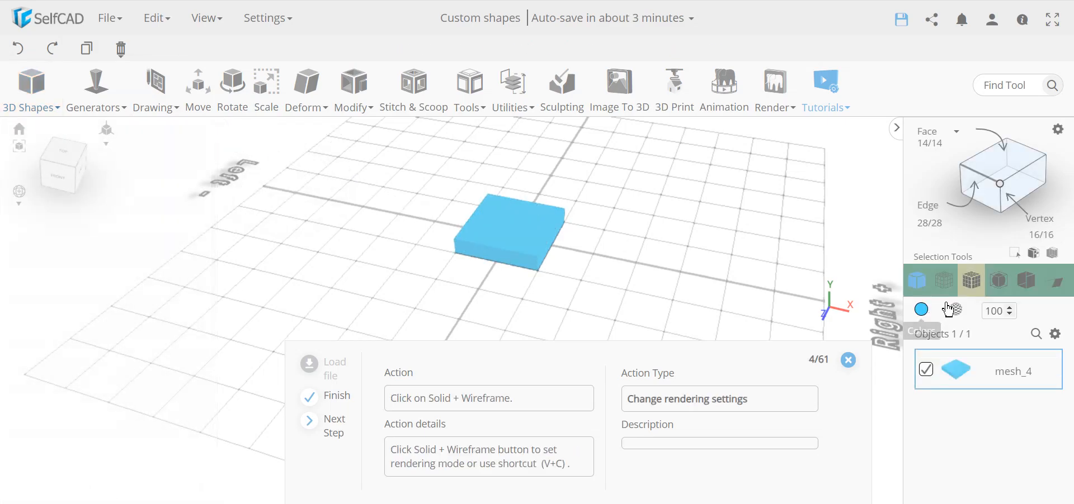
Display the slab as Solid + Wireframe and select its two outer top faces
click(974, 284)
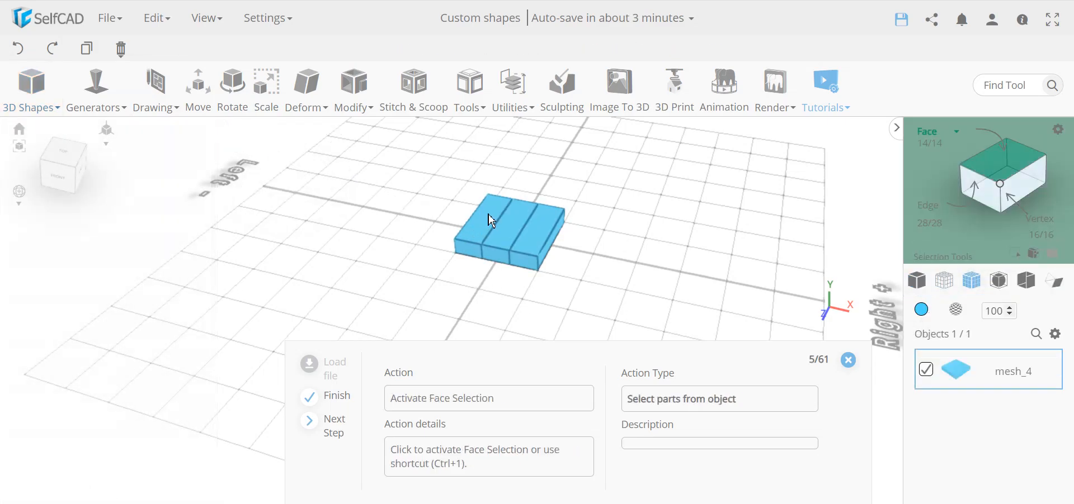
click(1036, 182)
click(550, 234)
click(484, 232)
Extrude the two selected outer faces by 25, finalize the extrusion and deselect the faces
click(354, 93)
click(373, 134)
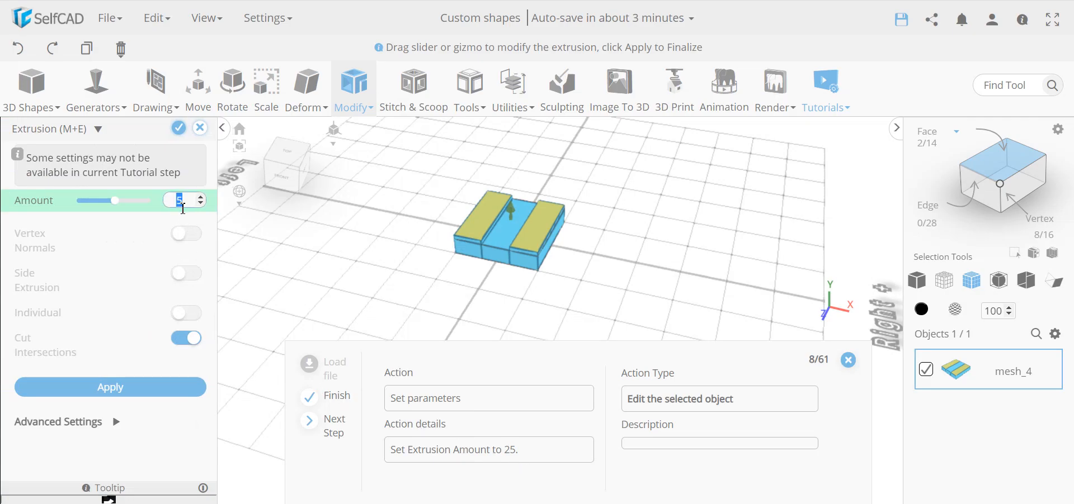
key(Return)
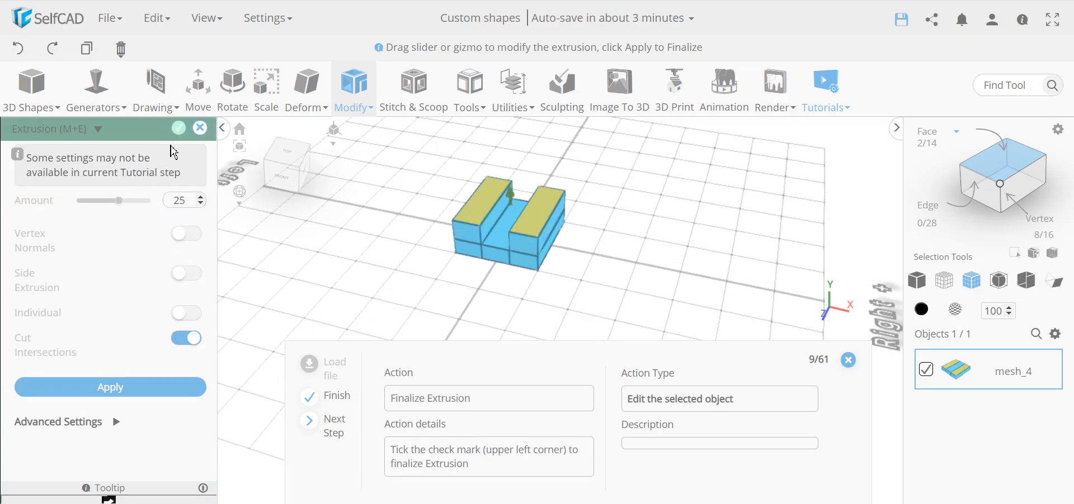
click(179, 128)
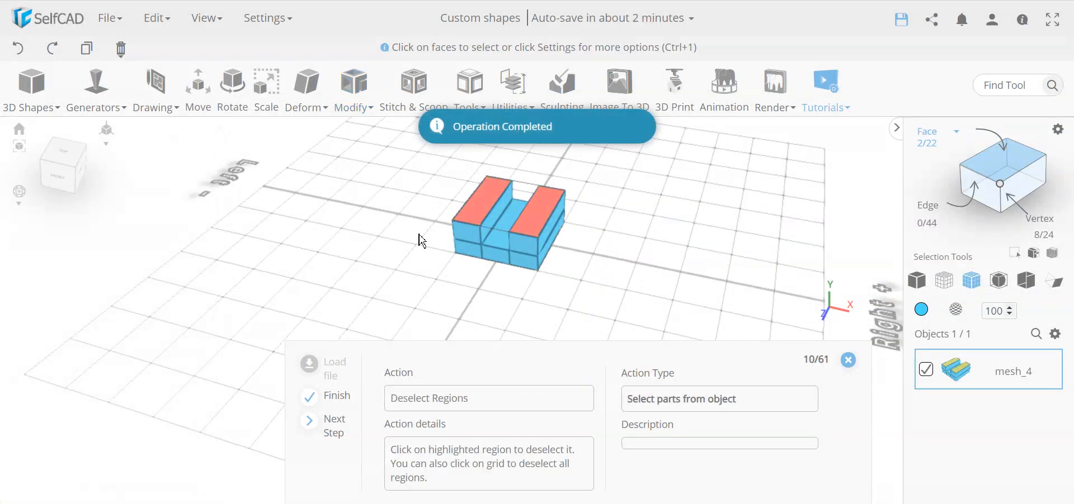
click(618, 276)
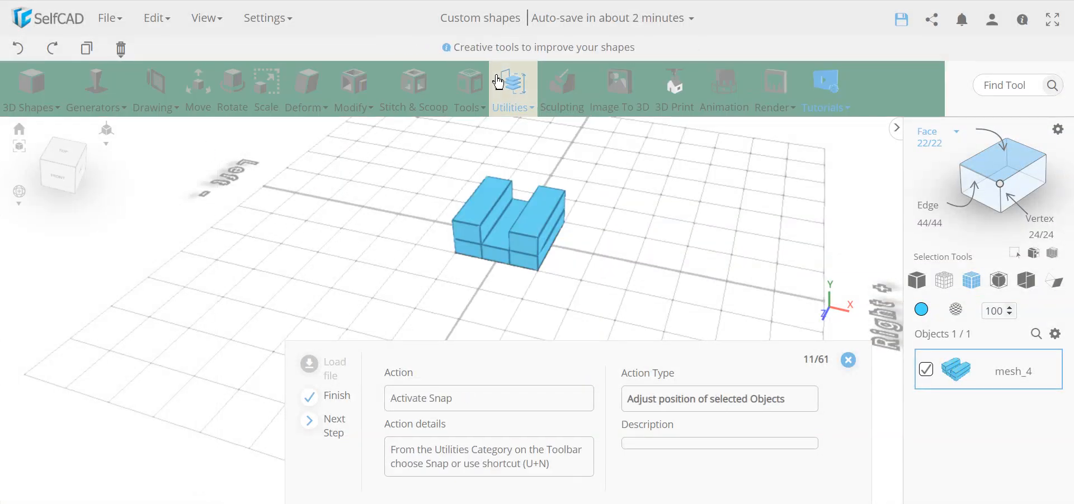
Snap the U-shaped block to the highlighted point near the back-left corner of the grid
click(508, 96)
click(534, 161)
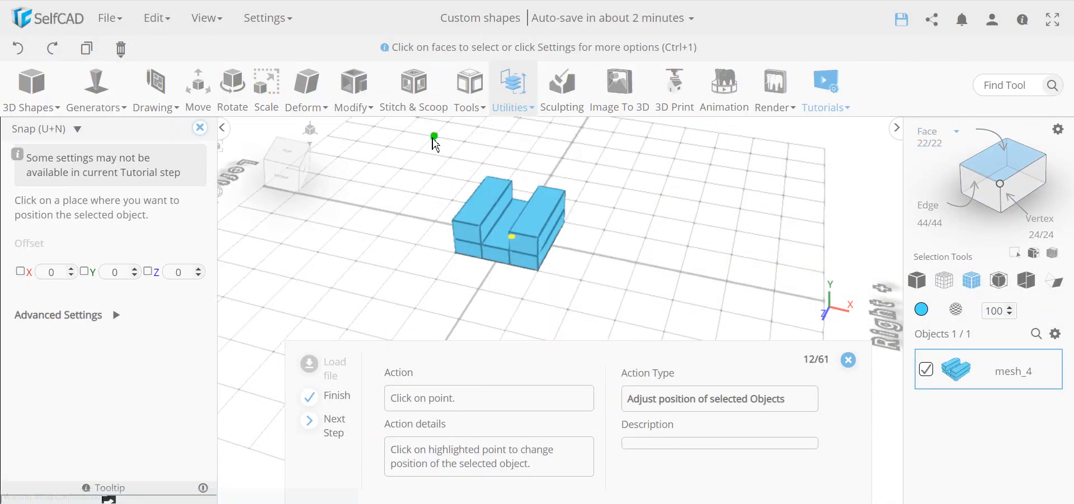
click(434, 138)
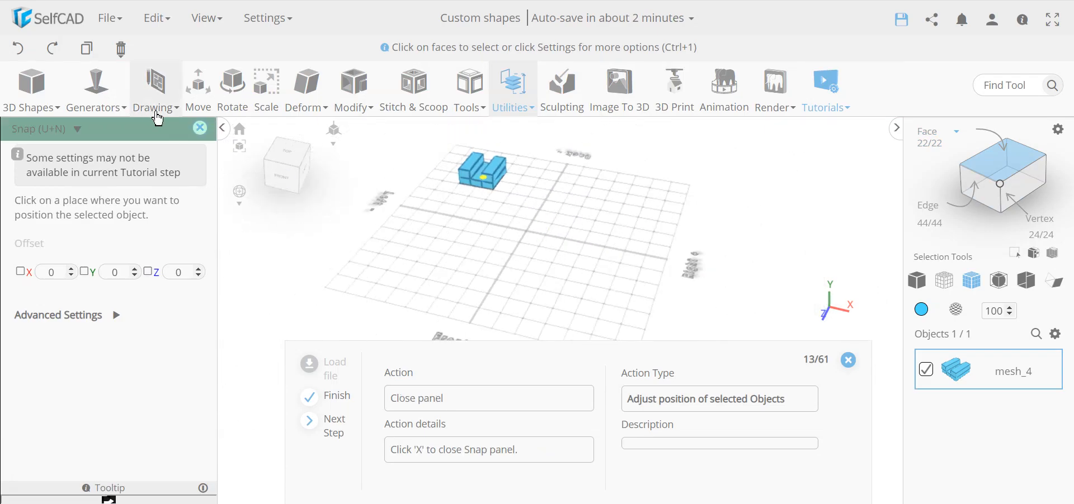
click(200, 129)
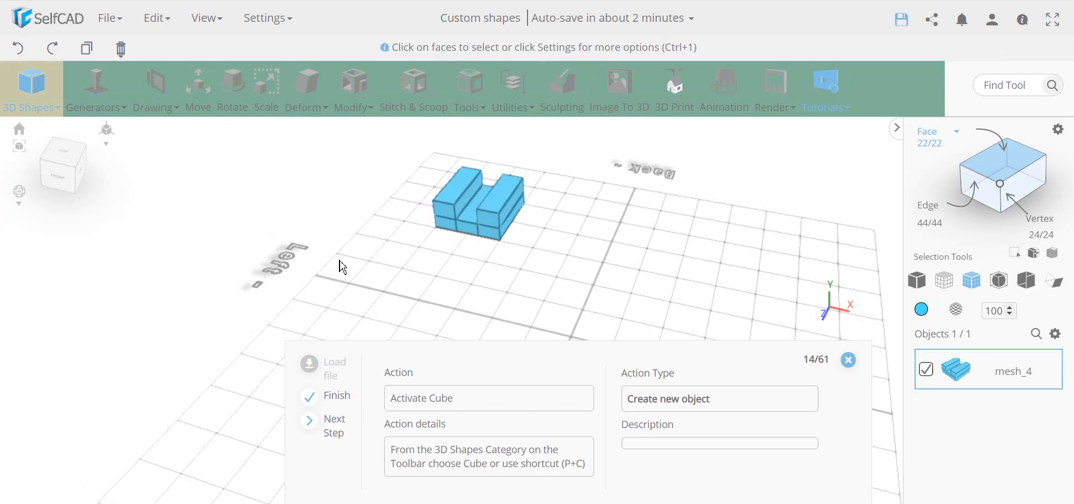
Create a second cube with a height of 25 and 3 width segments, and finalize it
click(31, 92)
click(29, 136)
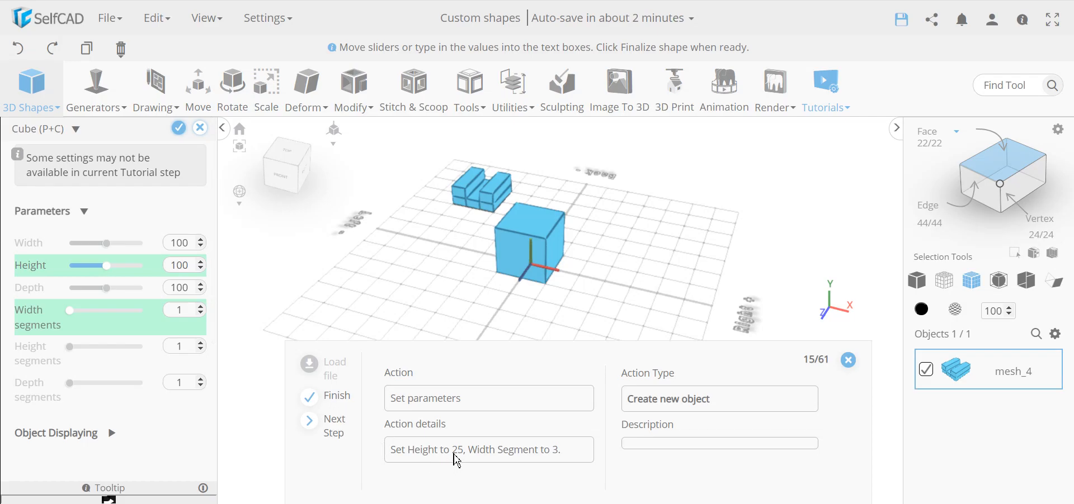
double_click(188, 268)
text(25)
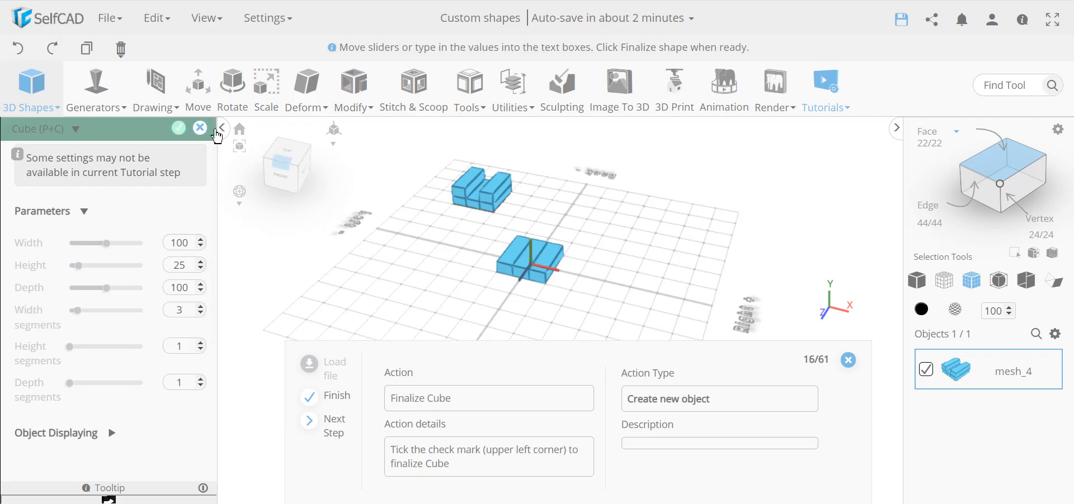
click(180, 130)
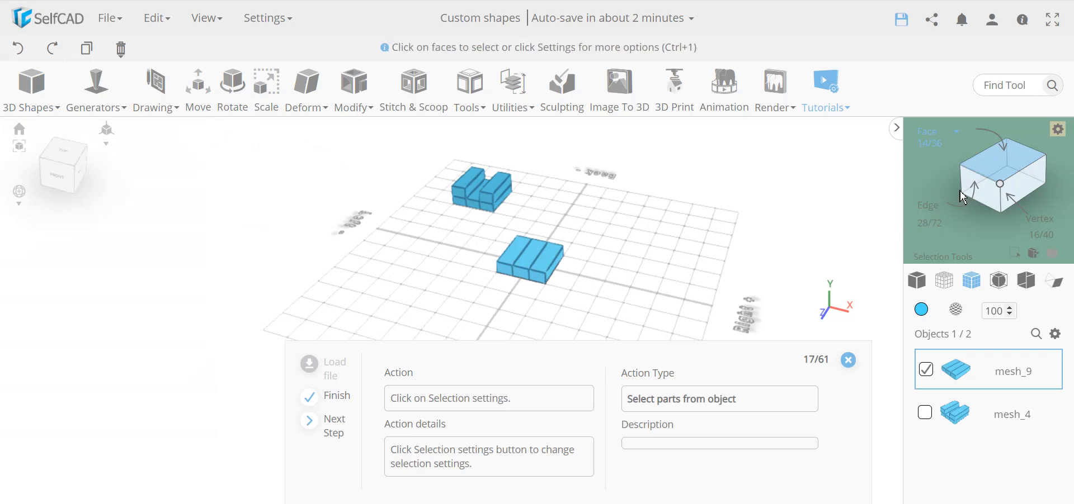
Enable loop selection and select the face loop around the middle segment of the new slab
click(1058, 132)
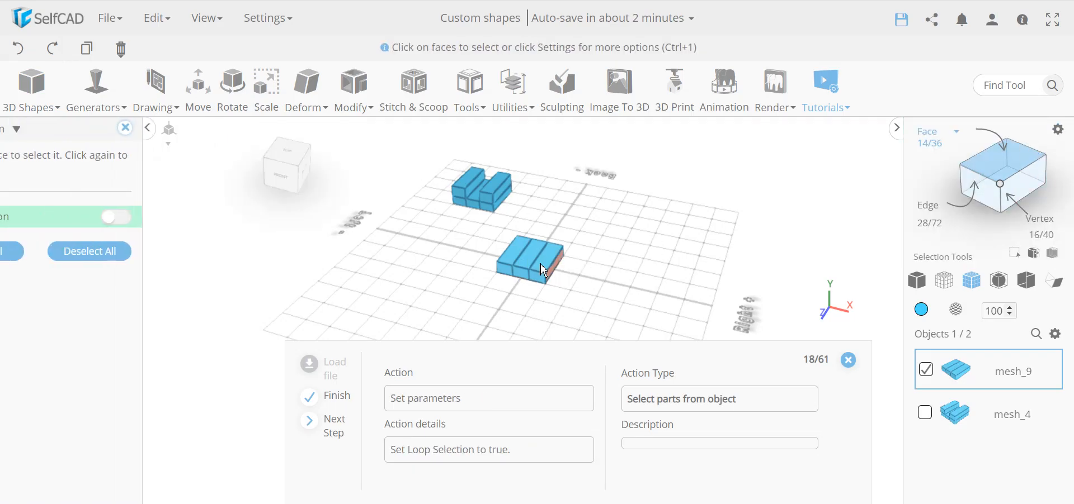
click(191, 218)
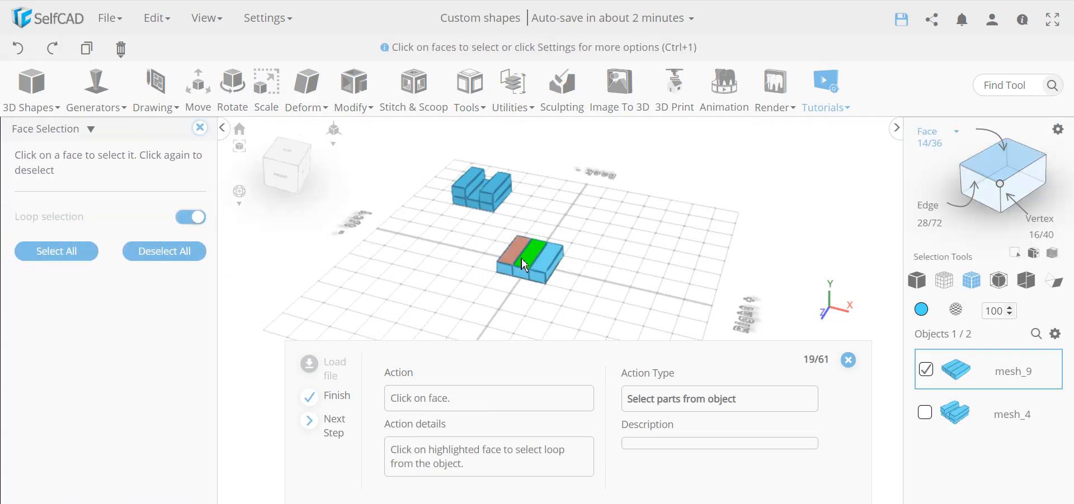
drag(663, 286, 346, 273)
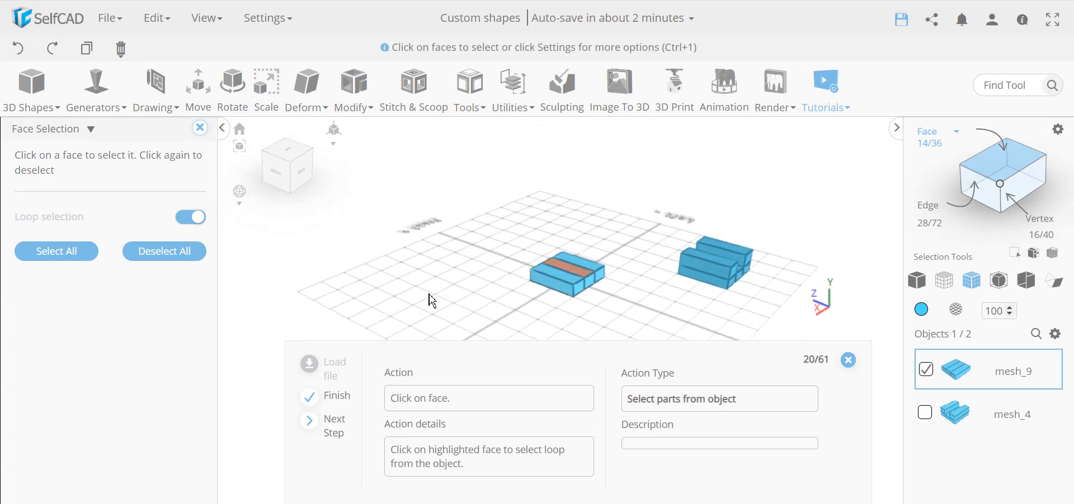
drag(432, 301, 673, 281)
drag(461, 319, 512, 324)
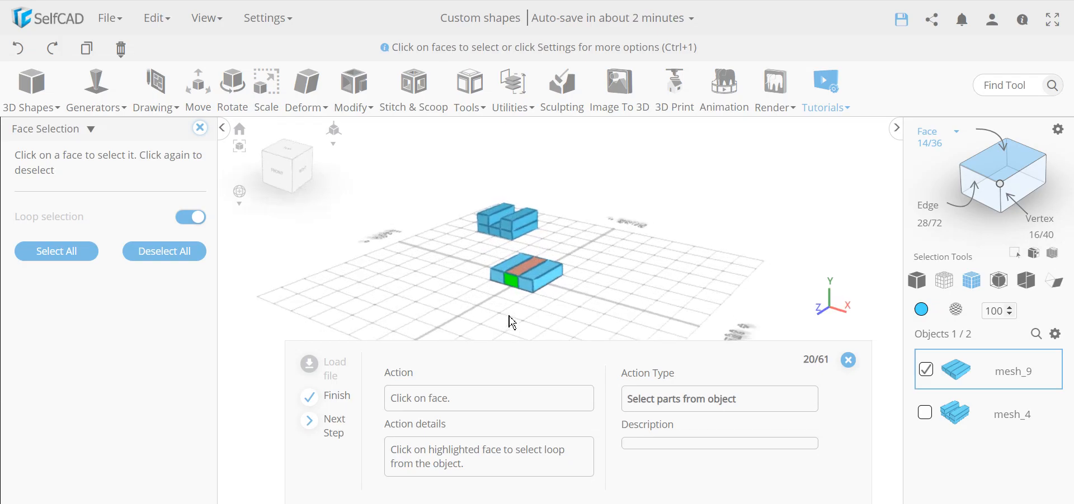
click(516, 291)
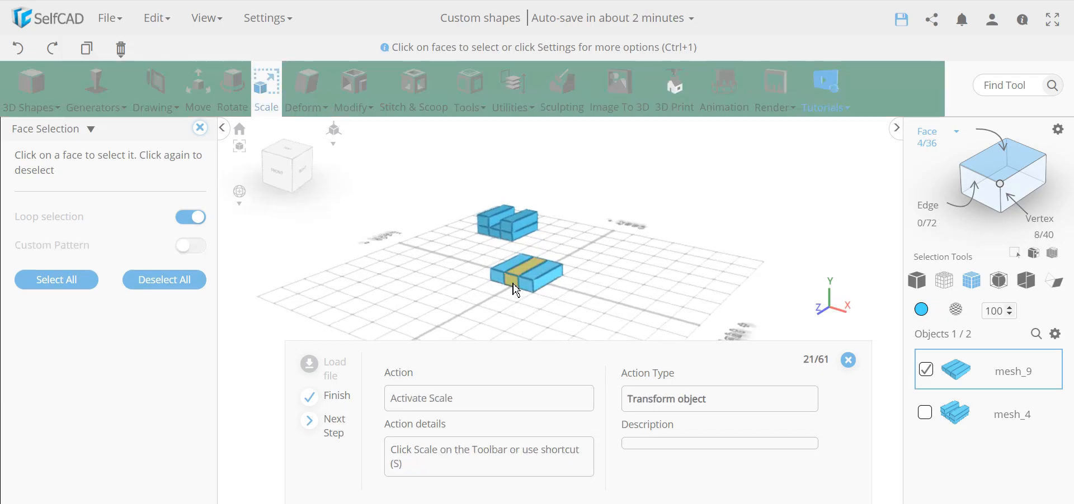
Scale the selected middle face loop to 18.33 along X and deselect it
drag(603, 324, 535, 310)
drag(396, 260, 455, 305)
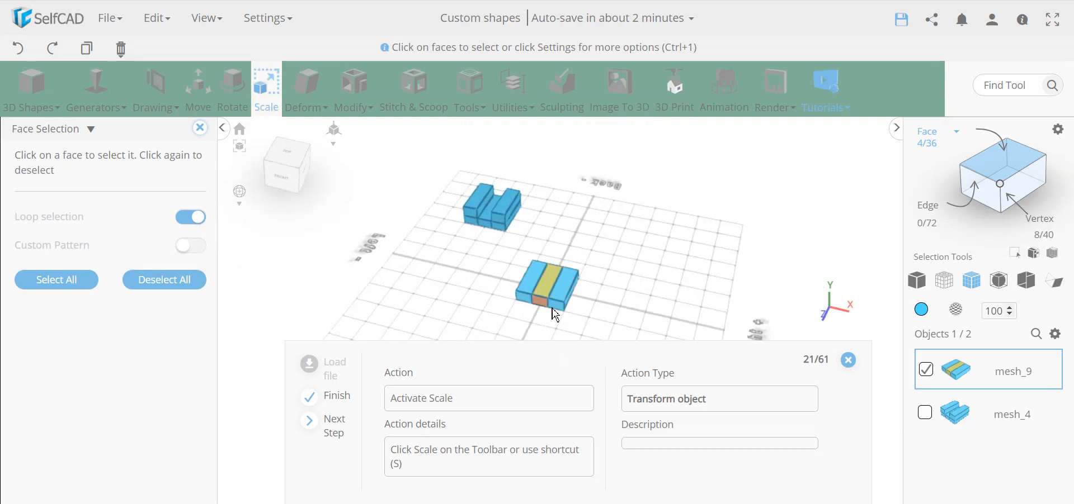
click(271, 106)
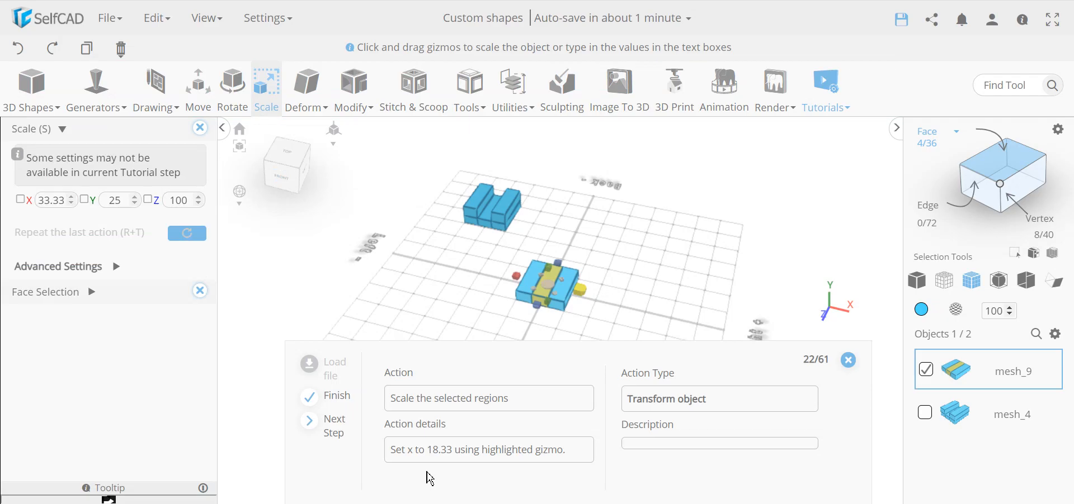
drag(583, 294, 573, 288)
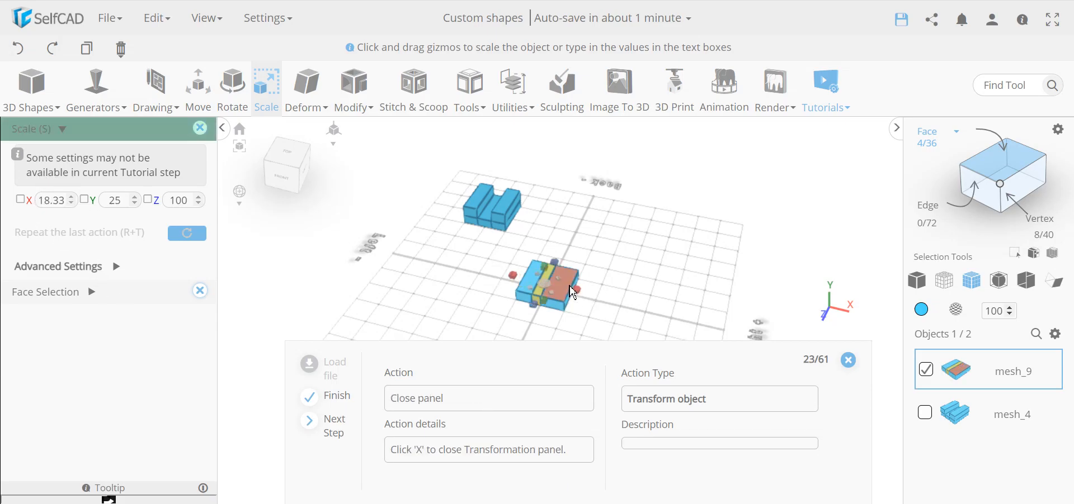
click(200, 129)
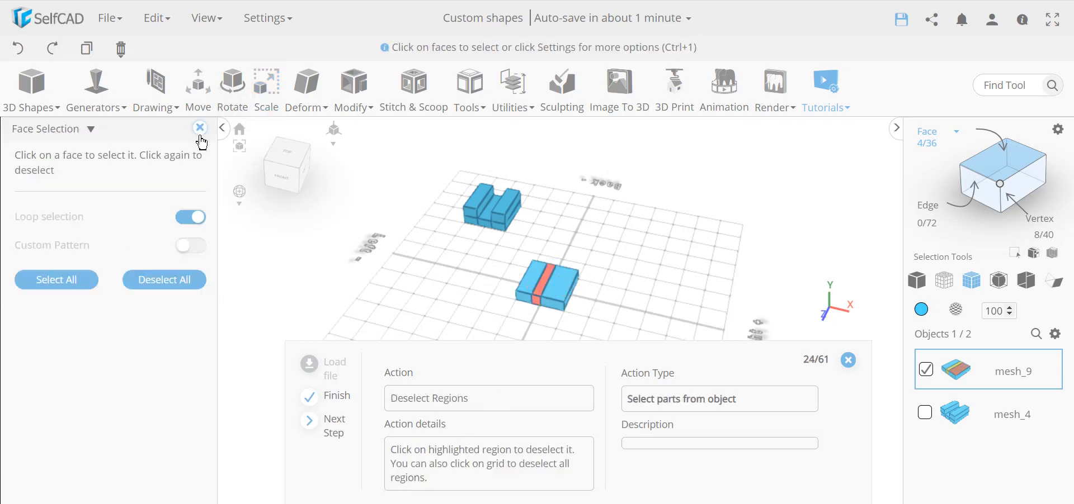
click(483, 301)
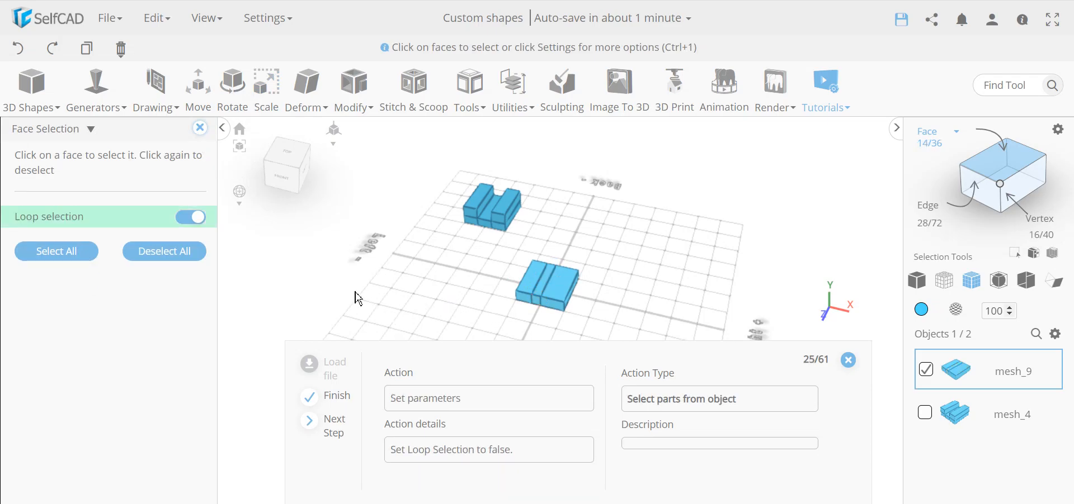
Disable loop selection and select the left and narrowed middle top faces of the new slab
click(189, 219)
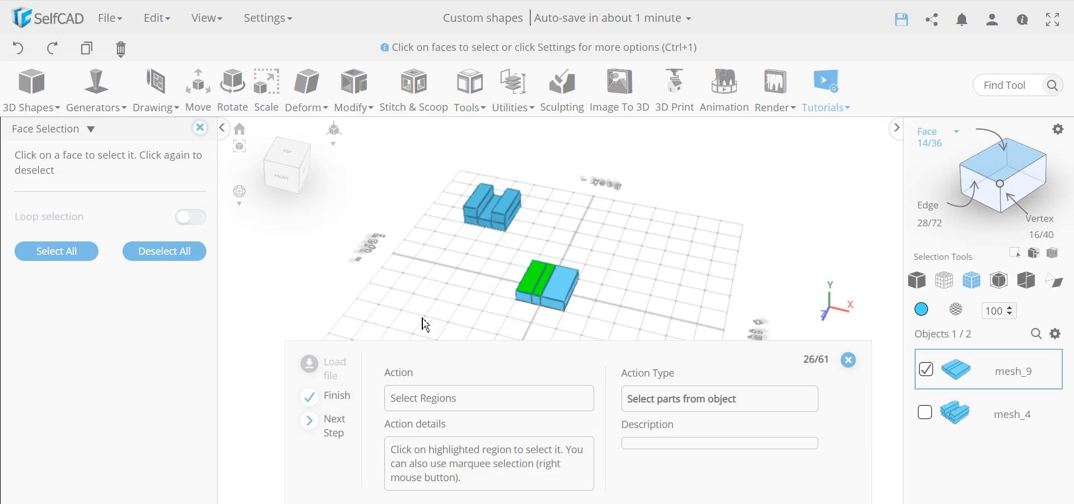
click(544, 274)
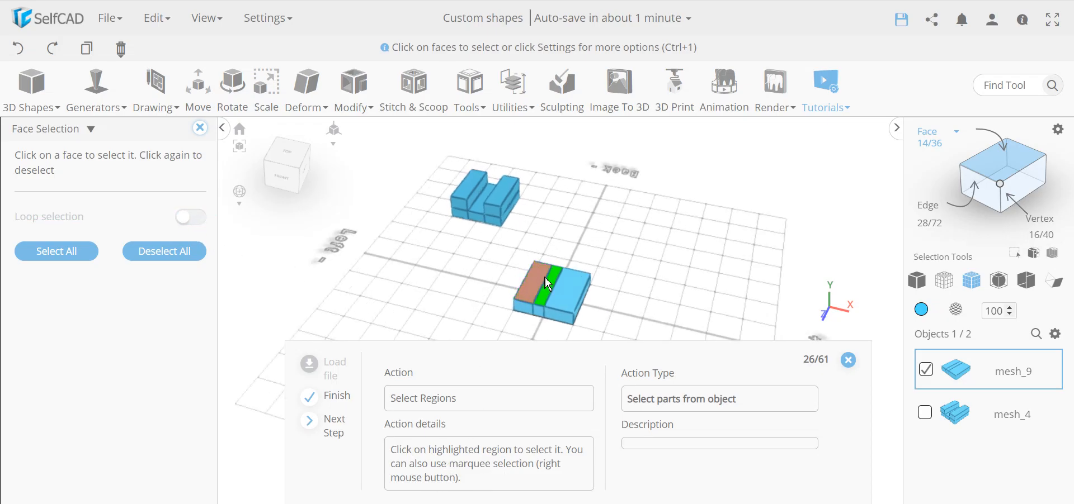
scroll(545, 277, up, 3)
drag(473, 322, 420, 302)
drag(665, 313, 777, 291)
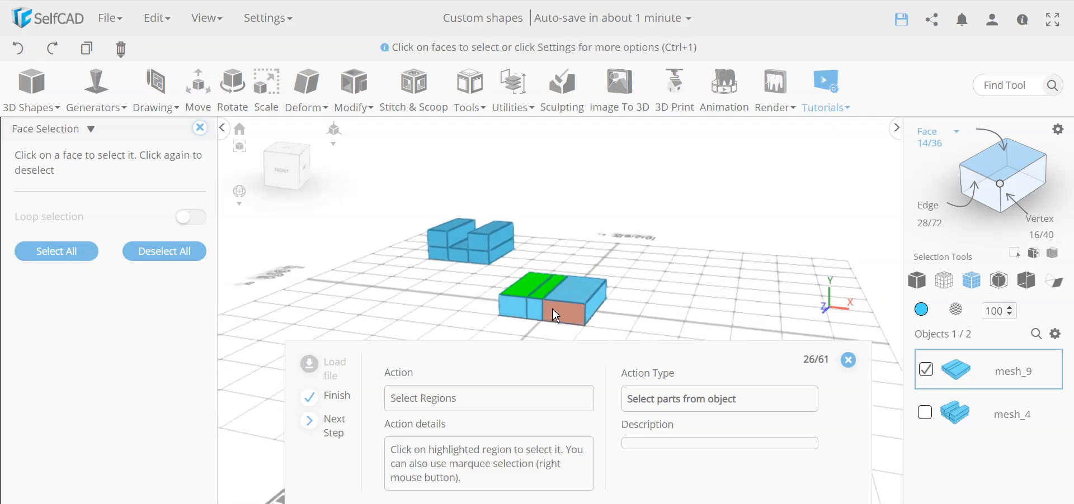
drag(704, 310, 530, 351)
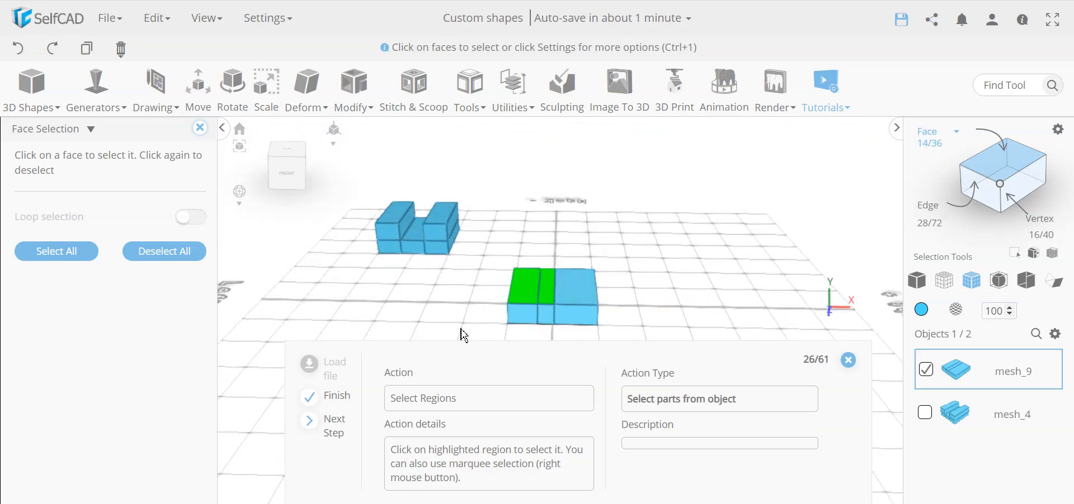
click(539, 293)
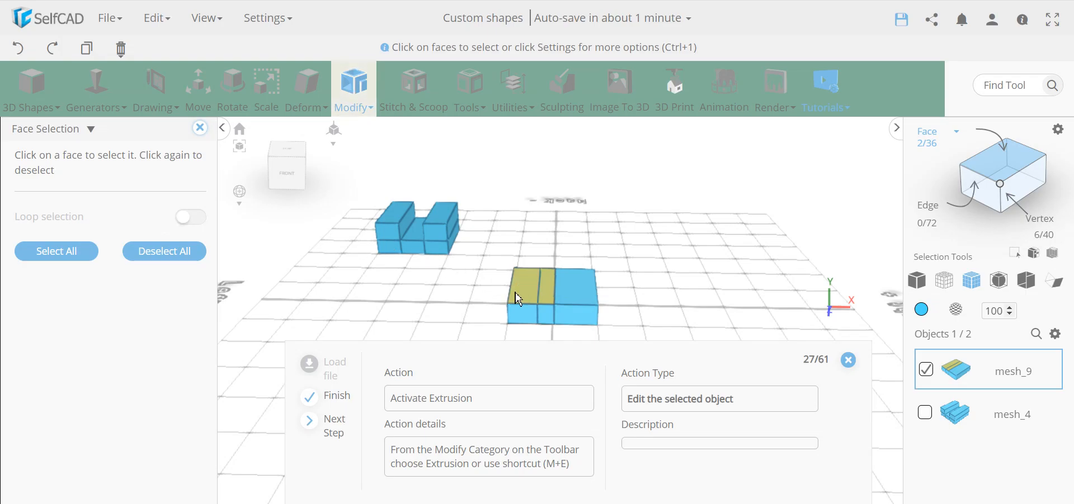
drag(669, 313, 592, 302)
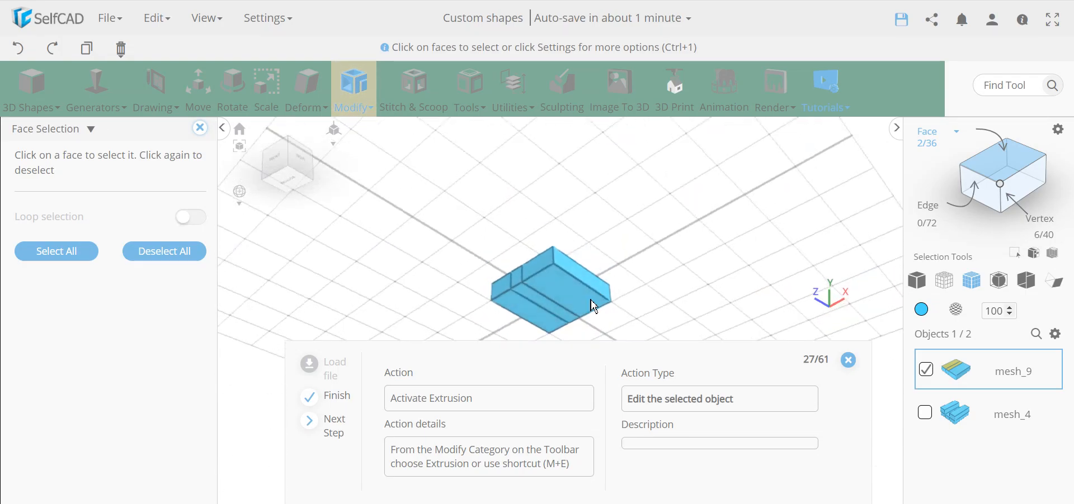
drag(427, 297, 614, 372)
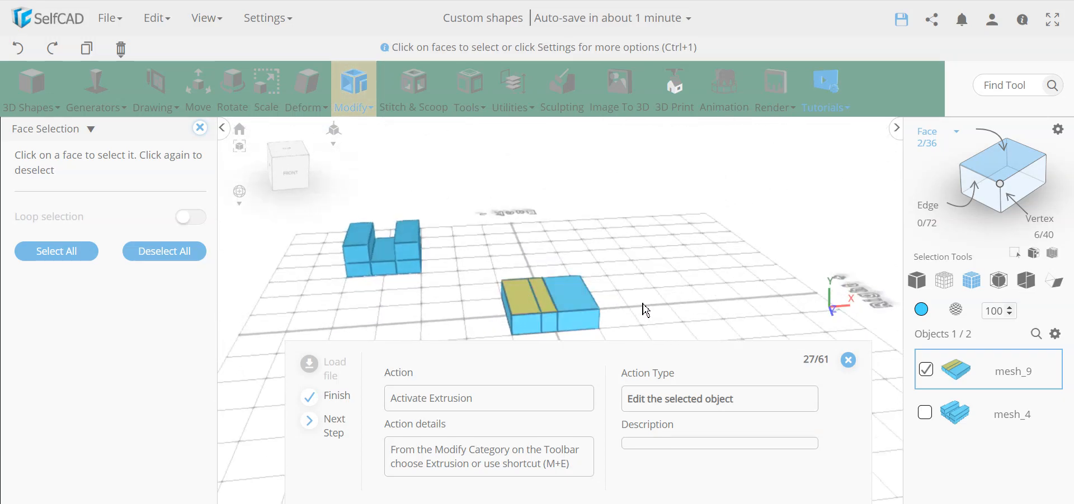
Extrude the selected left and middle top faces of the new slab by 40 and finalize the extrusion
drag(666, 307, 618, 315)
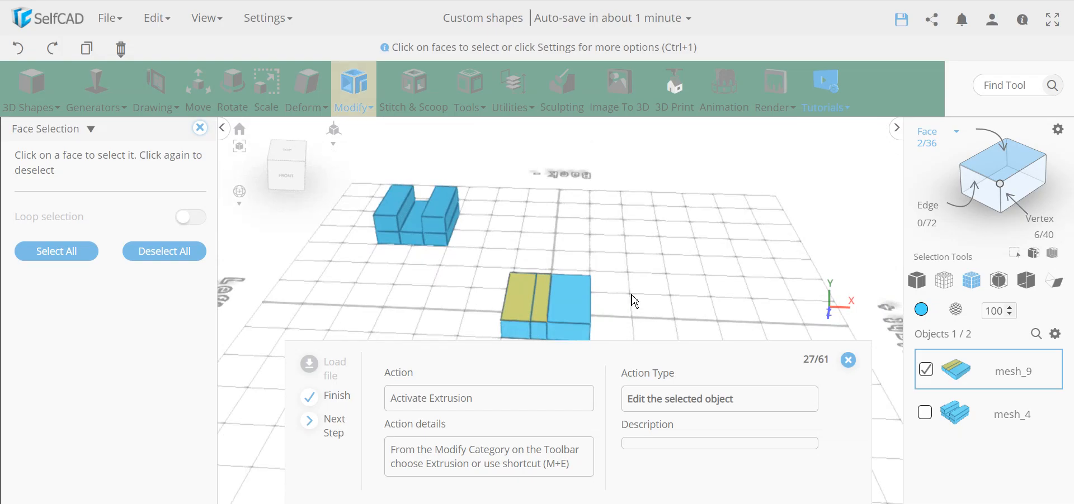
click(354, 88)
click(383, 138)
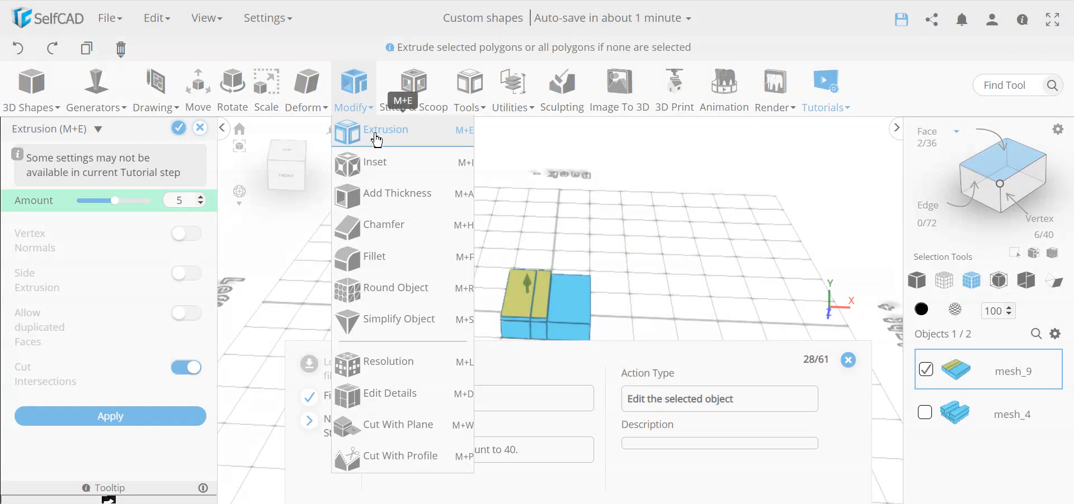
double_click(177, 201)
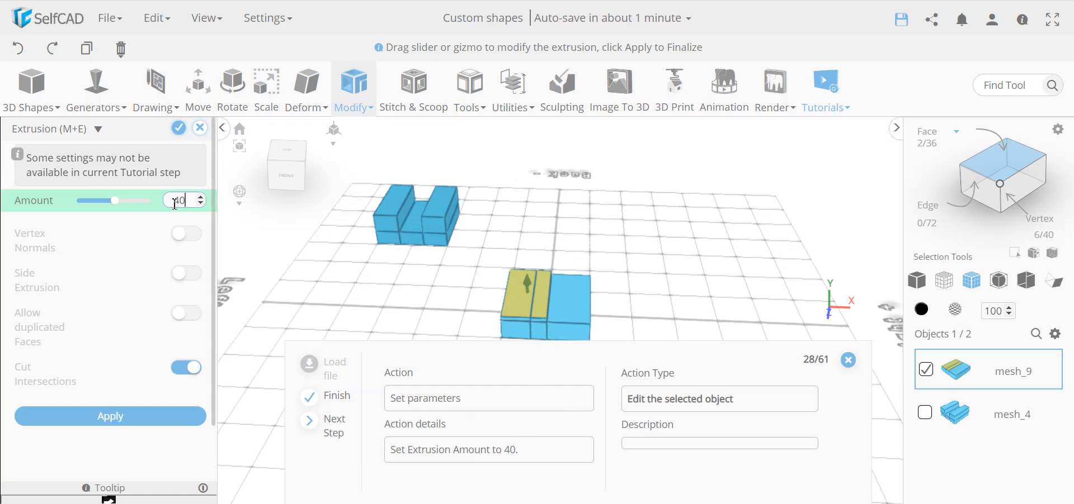
key(Return)
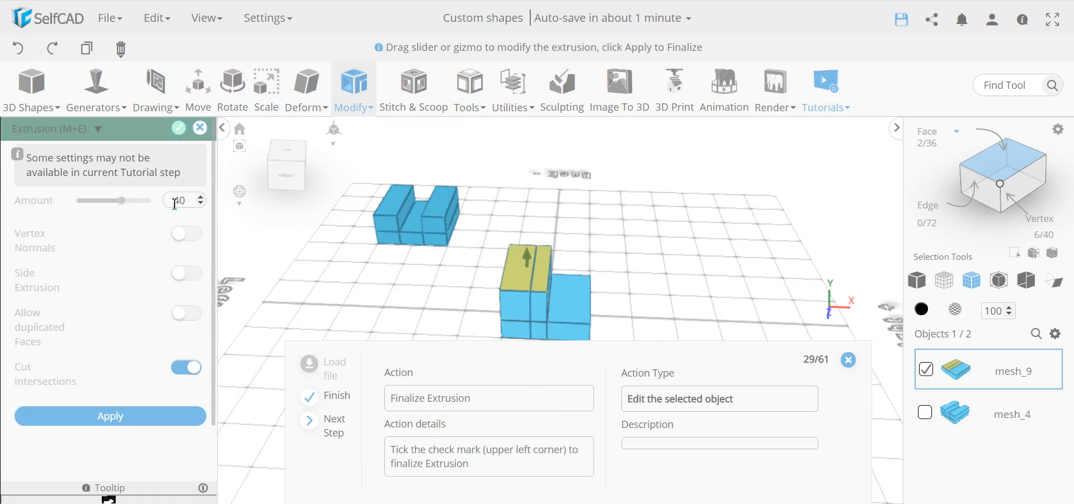
click(179, 130)
Deselect the left top face, extrude the narrow middle top face by 25, finalize it and deselect that face
click(515, 260)
click(354, 100)
click(372, 134)
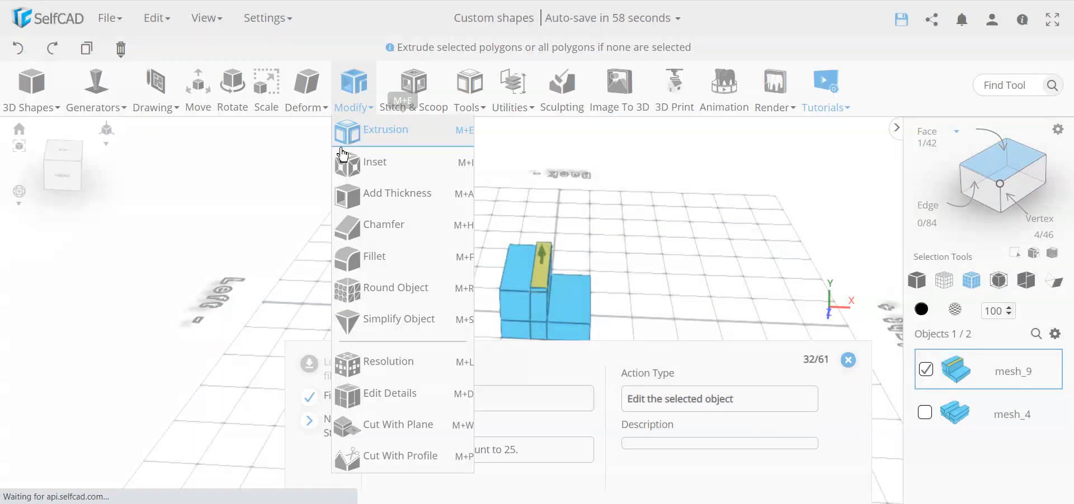
double_click(179, 200)
text(25)
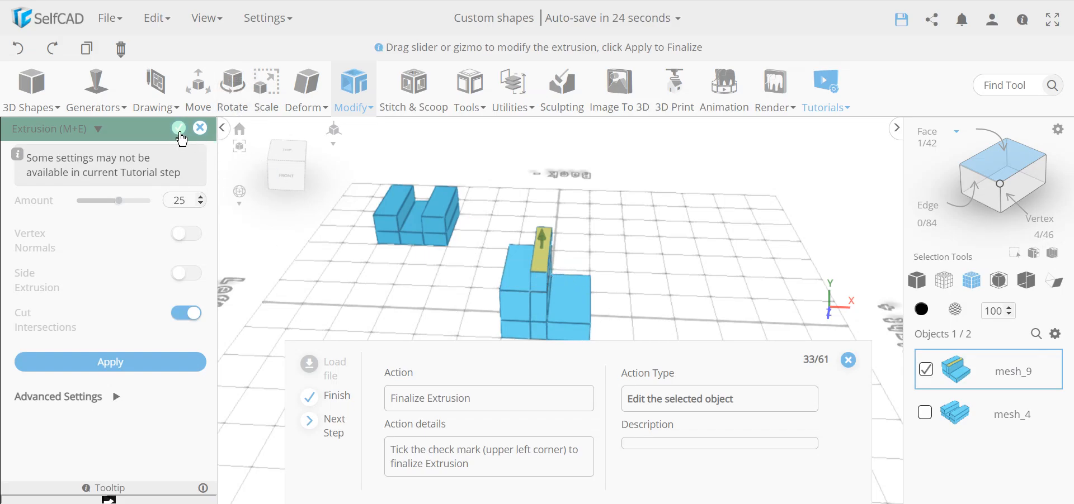
click(179, 129)
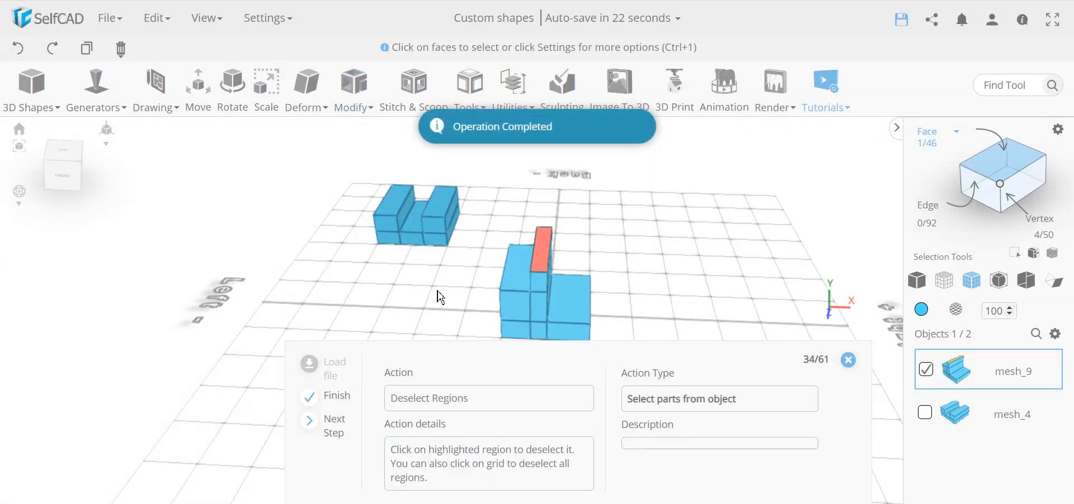
click(541, 258)
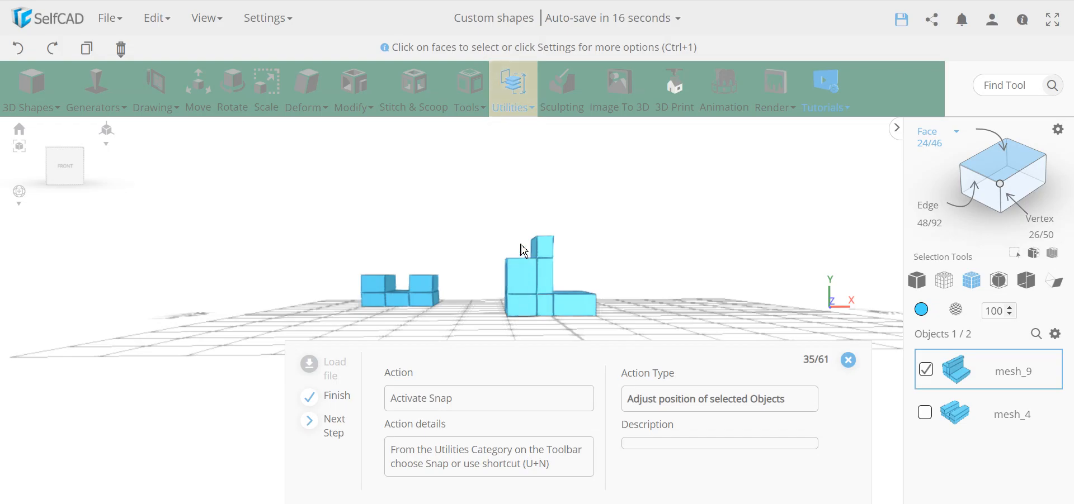
Examine the finished stepped block's proportions and side faces from several angles
drag(693, 290, 701, 282)
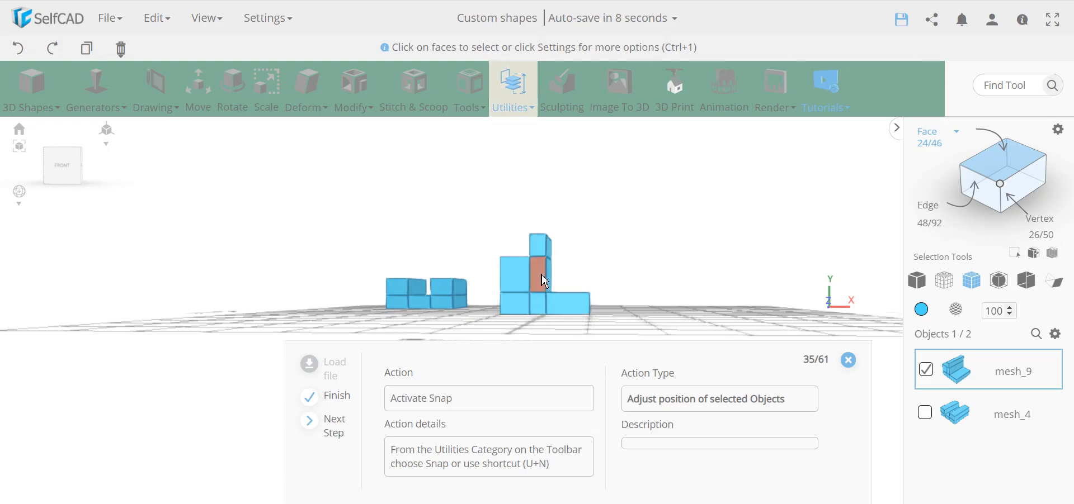
drag(644, 251, 680, 261)
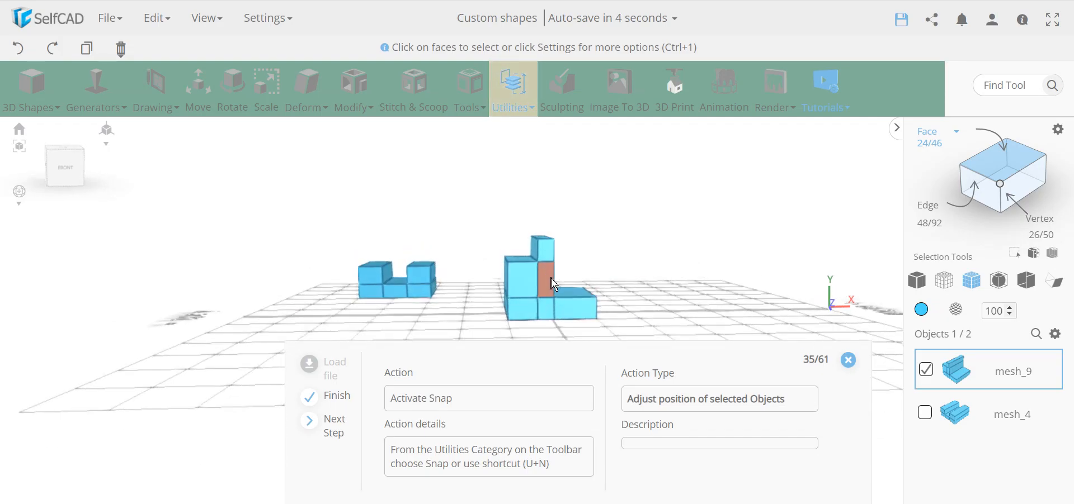
drag(642, 290, 568, 286)
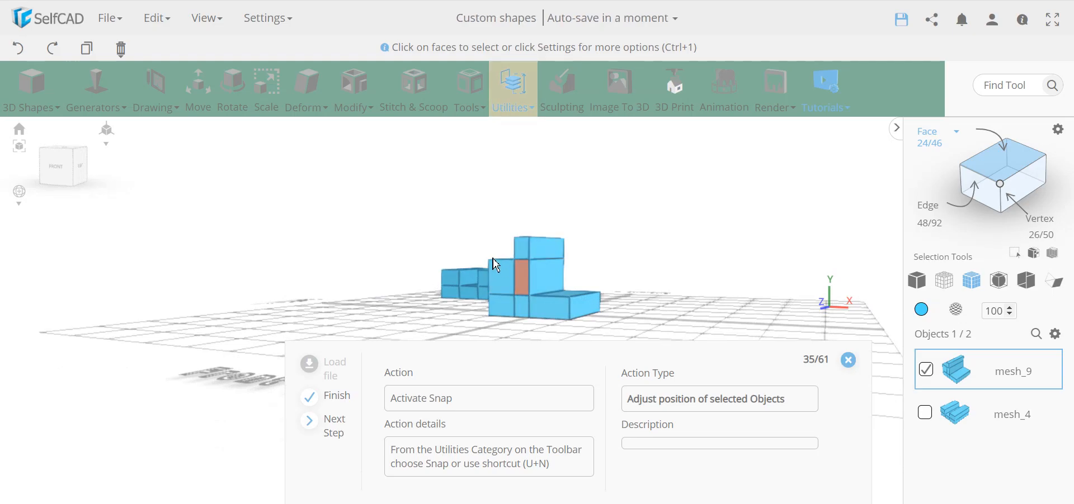
drag(656, 292, 712, 293)
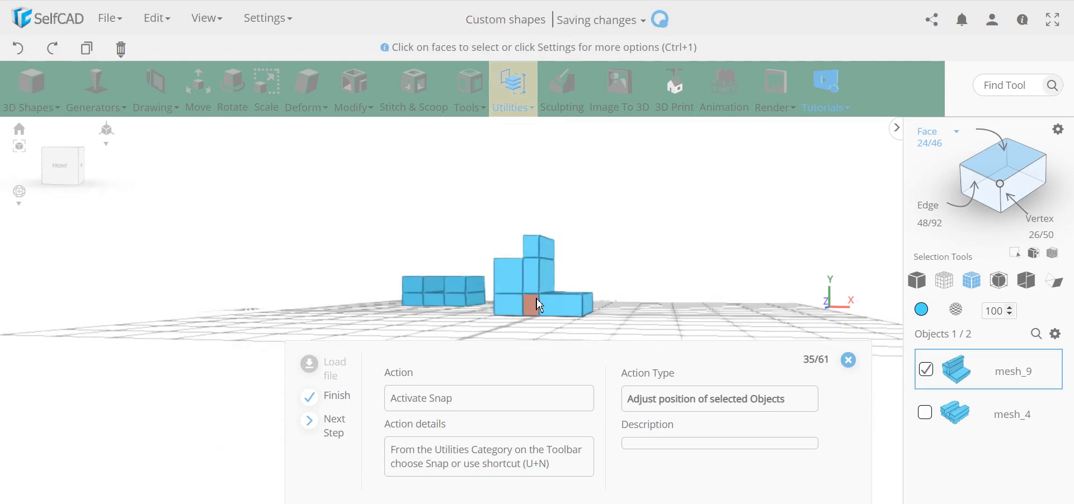
drag(525, 233, 707, 271)
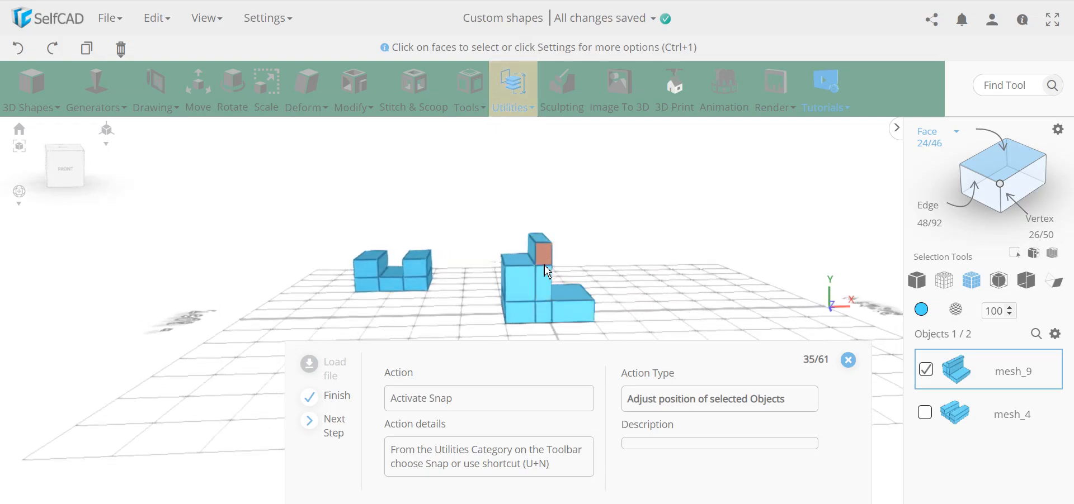
drag(700, 271, 532, 298)
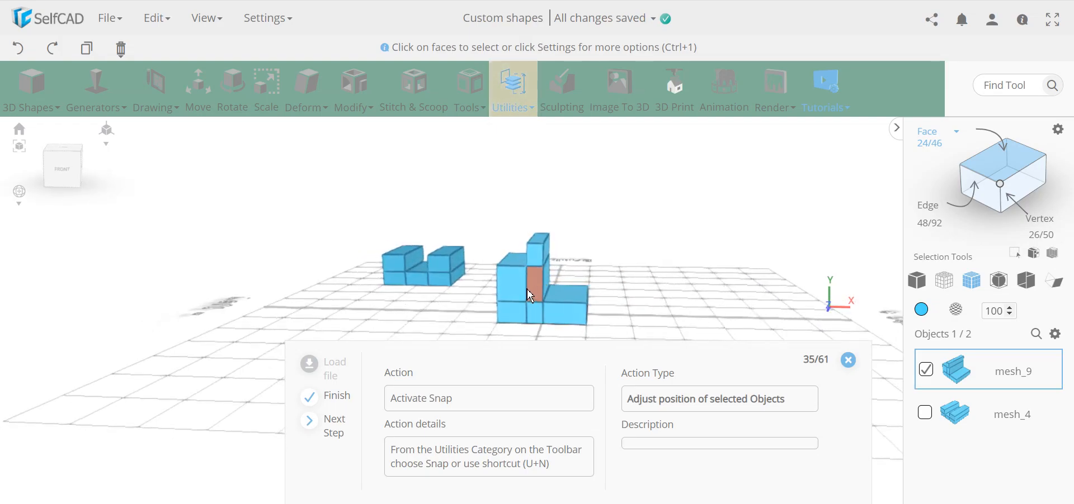
drag(613, 290, 586, 289)
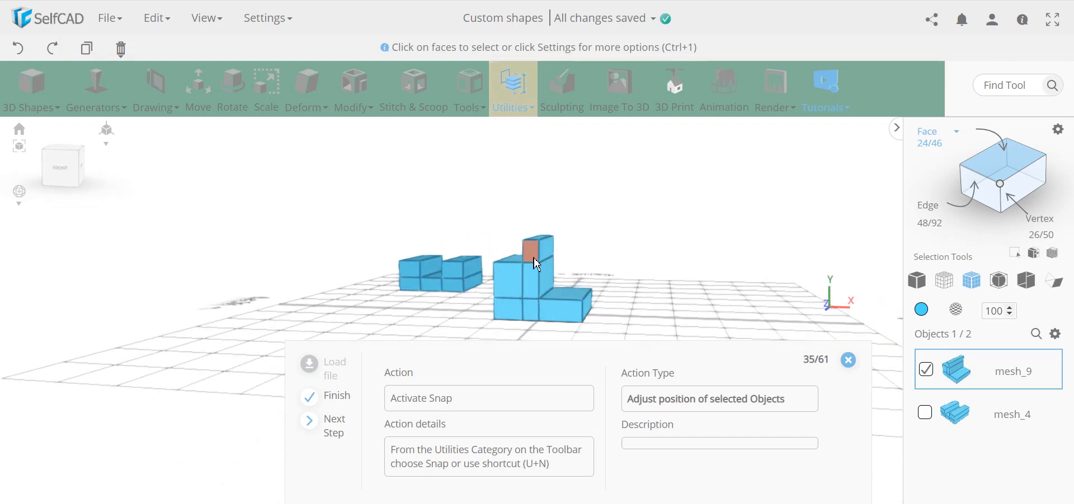
drag(544, 260, 586, 252)
drag(658, 280, 548, 283)
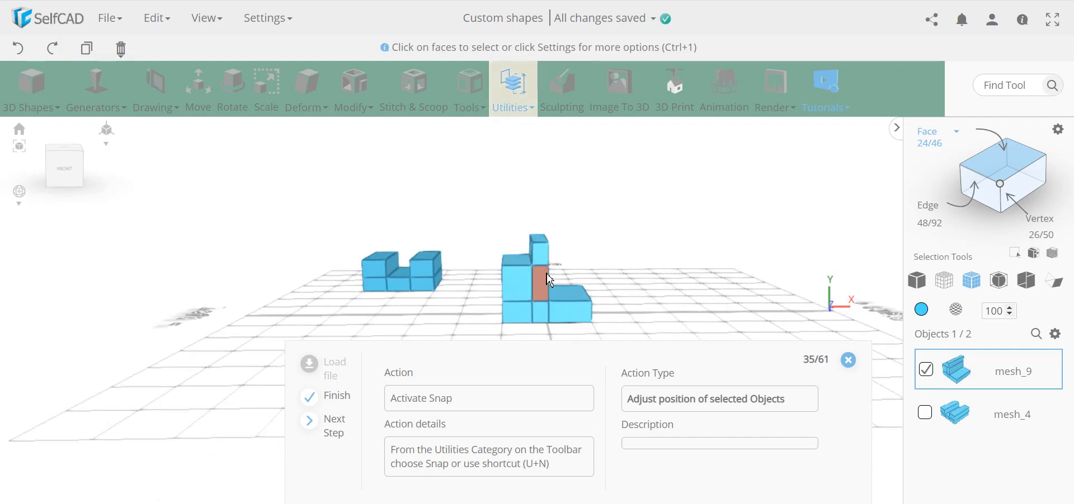
drag(645, 294, 506, 313)
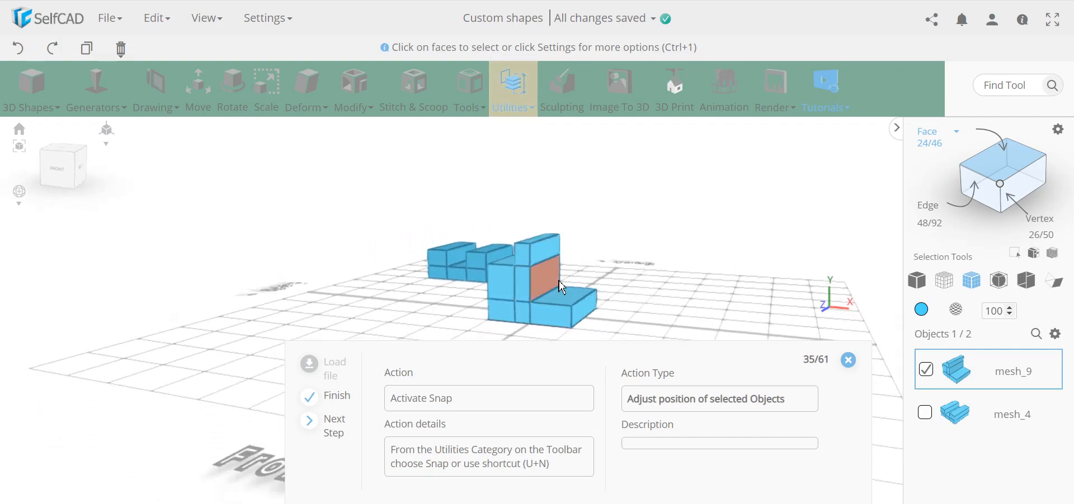
Snap the stepped block to the highlighted green point on the grid and close the Snap tool
click(511, 89)
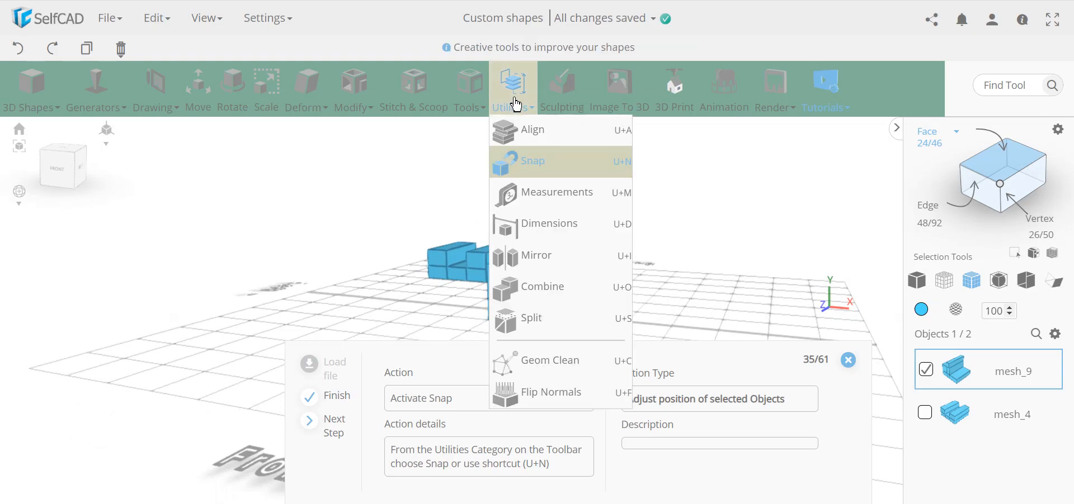
click(540, 163)
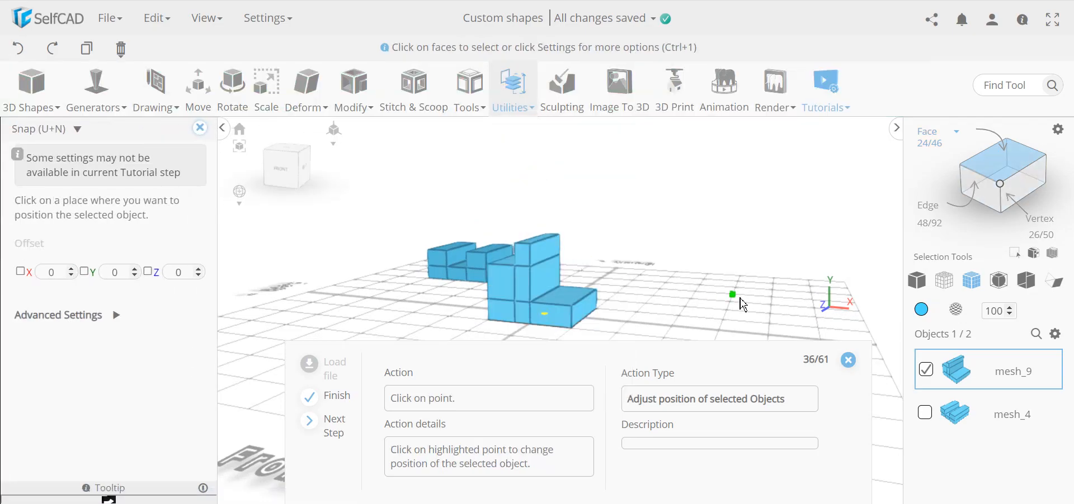
click(732, 294)
click(200, 128)
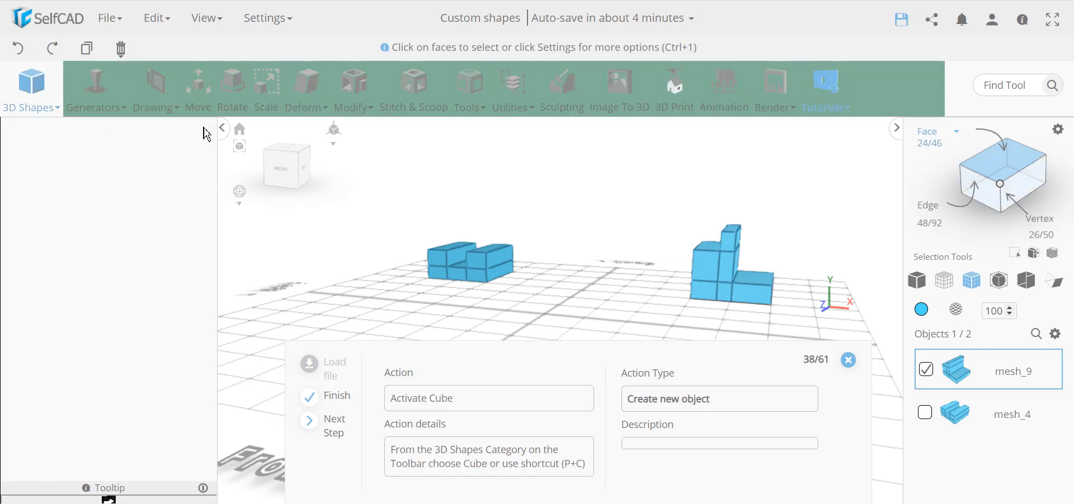
Create a third cube with a height of 20, 3 width segments and an X rotation of 90, and finalize it
click(59, 113)
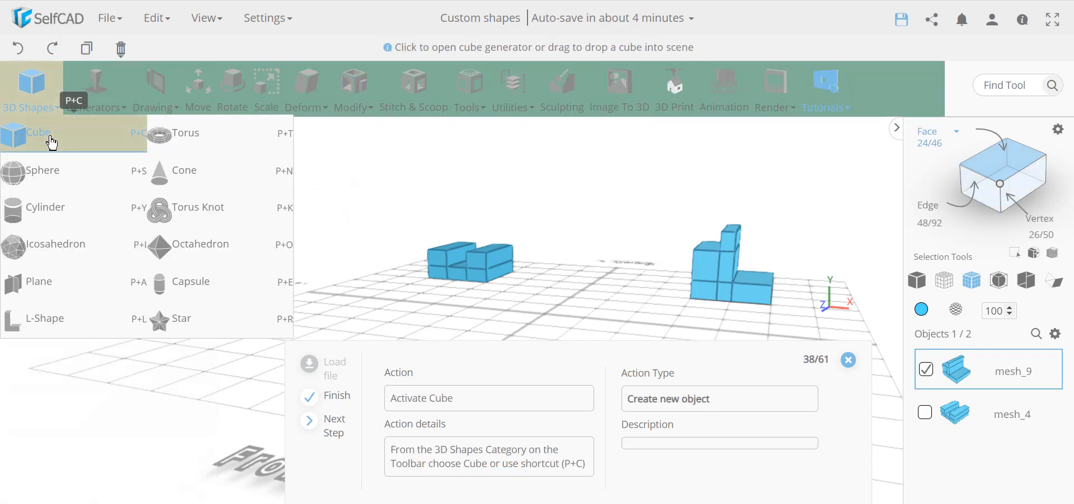
click(48, 140)
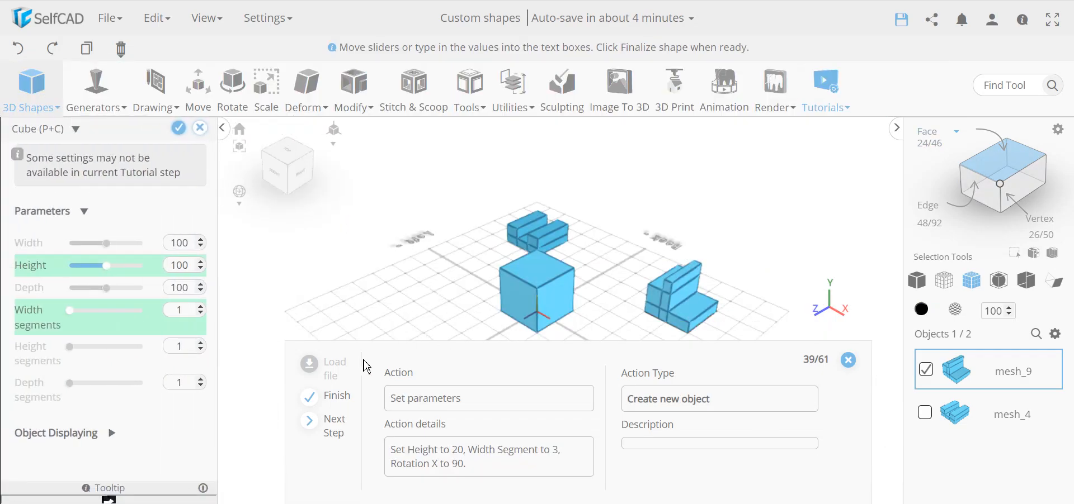
click(346, 430)
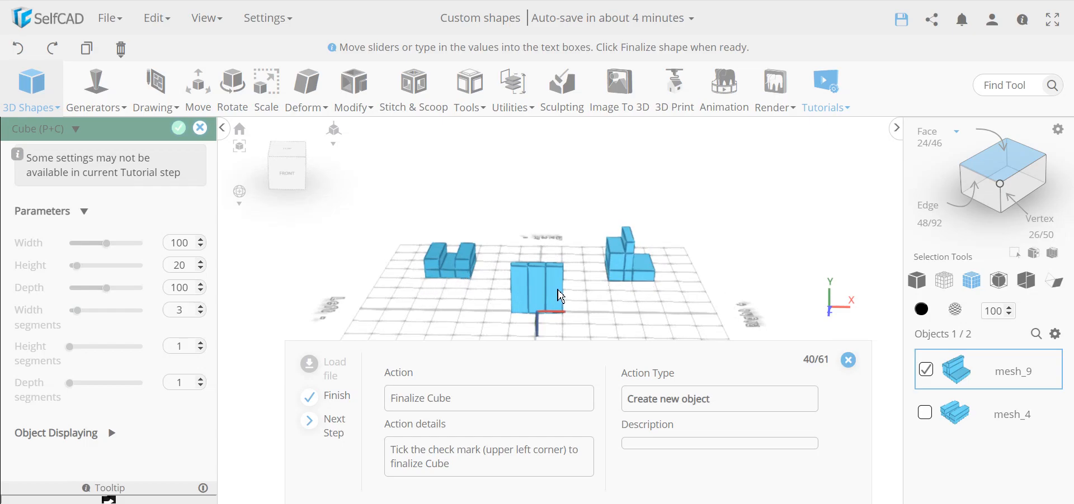
right_drag(595, 305, 474, 302)
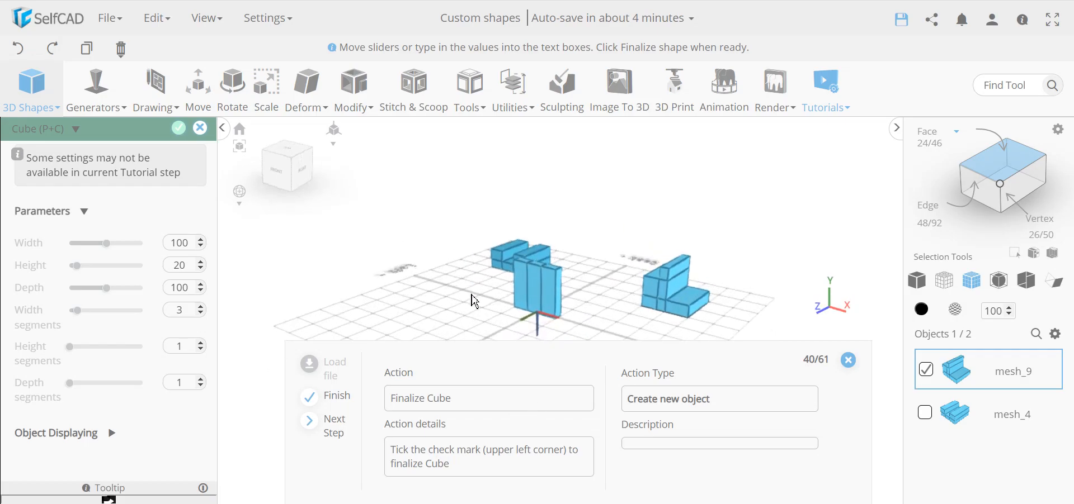
right_drag(534, 280, 566, 299)
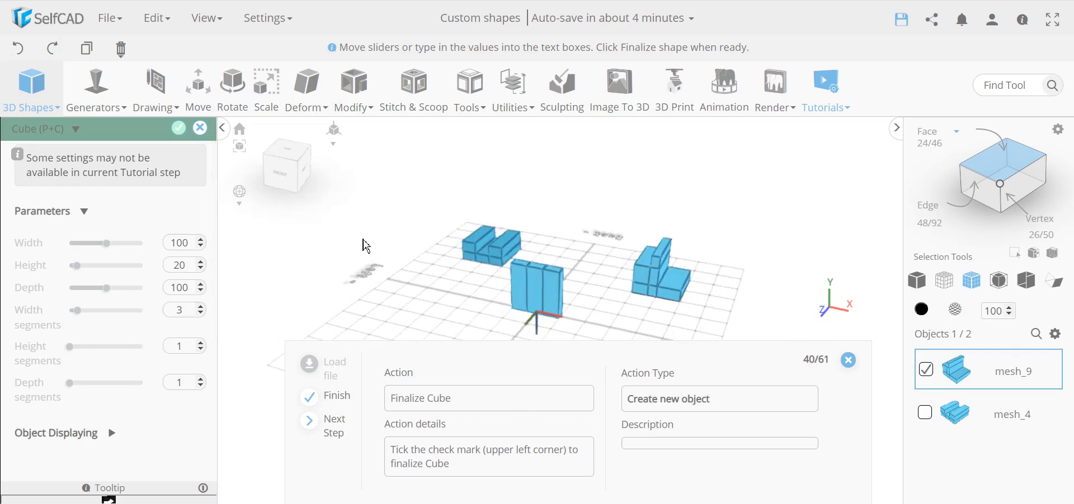
click(179, 129)
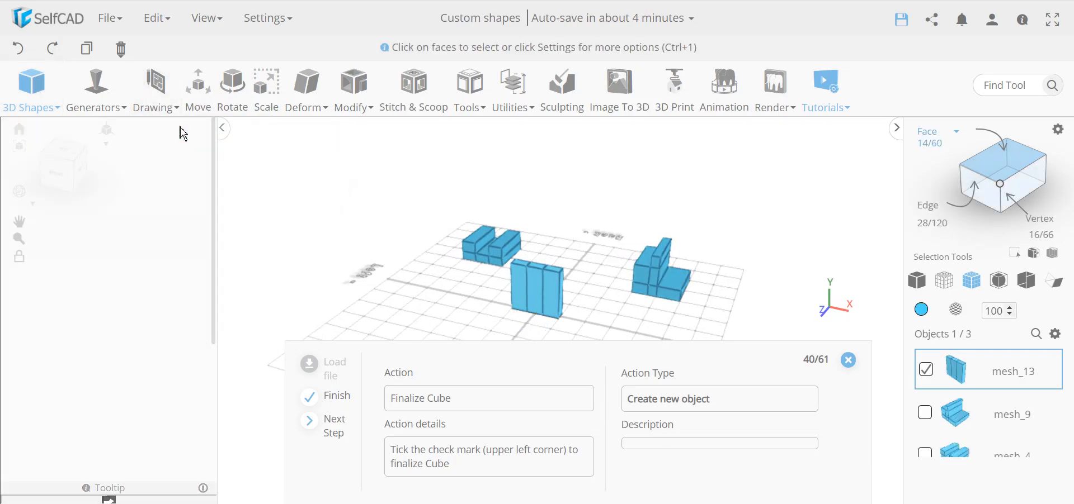
Enable loop selection and select the face loop around the middle segment of the upright slab
click(1058, 129)
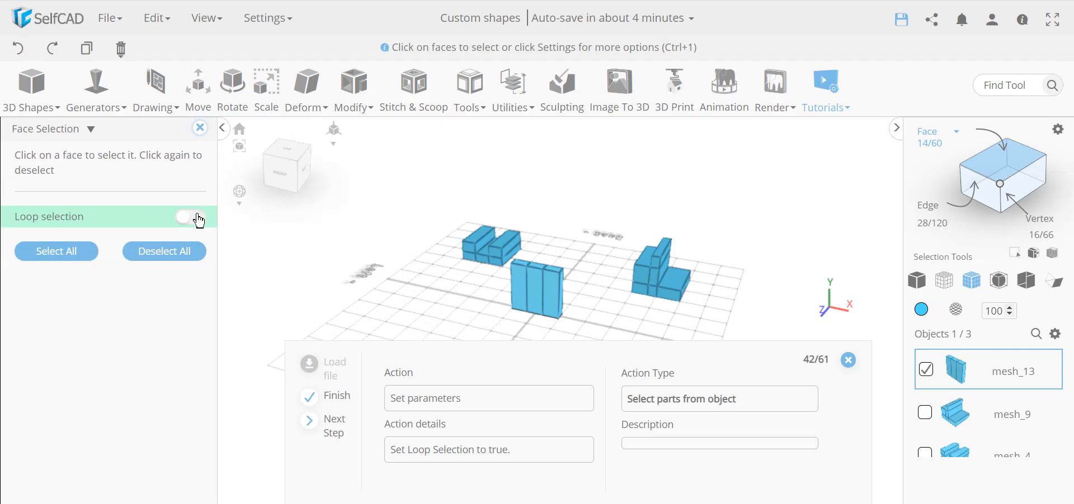
click(195, 217)
click(543, 273)
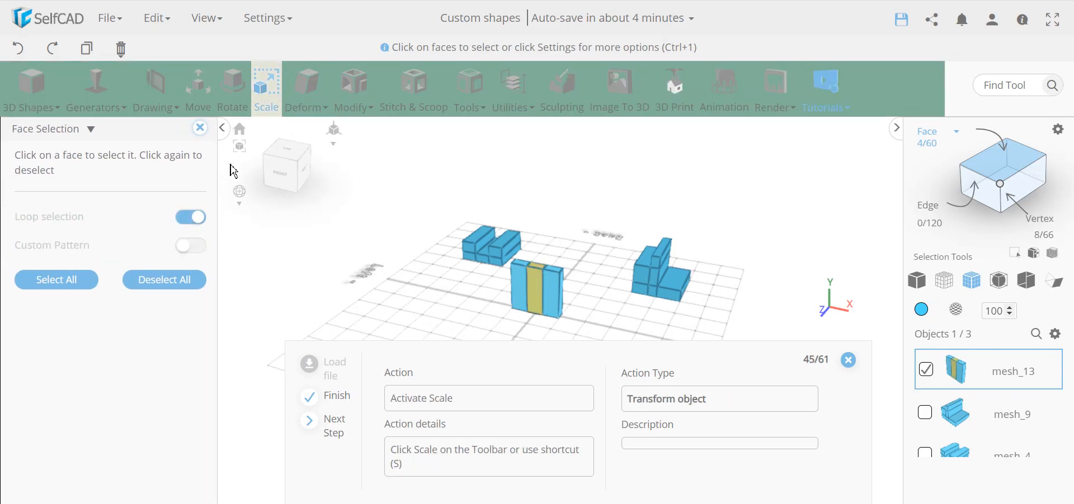
Scale the selected middle face loop of the upright slab to X 50 and close the Scale tool
click(265, 92)
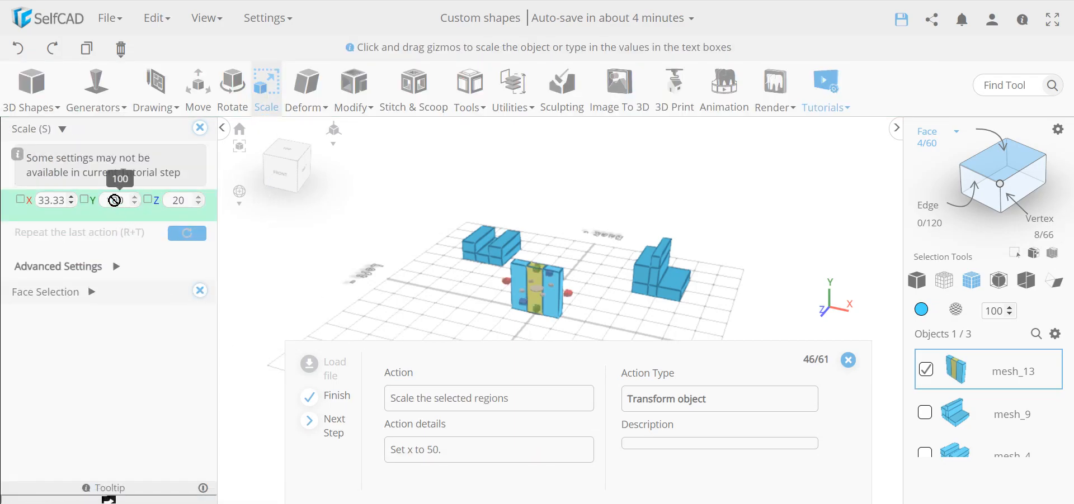
click(48, 201)
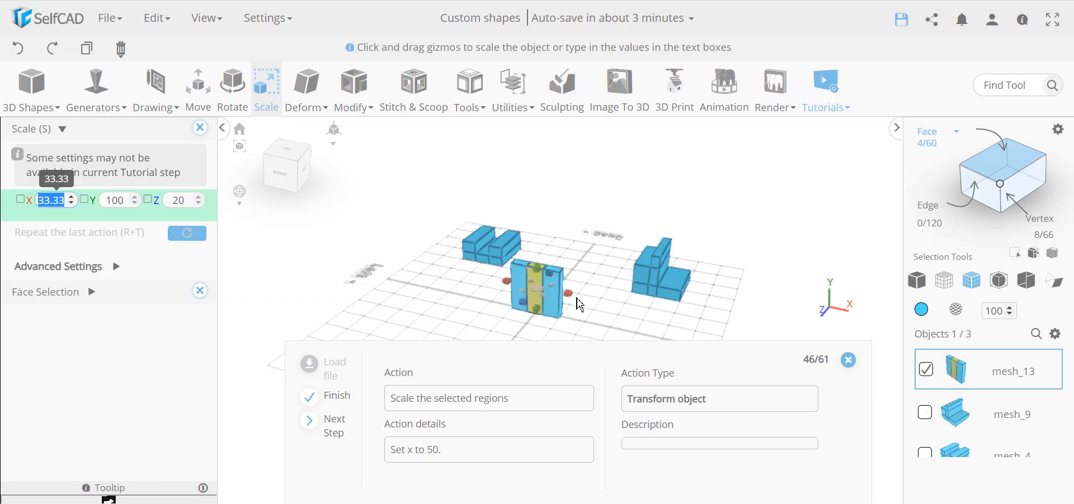
drag(443, 304, 477, 312)
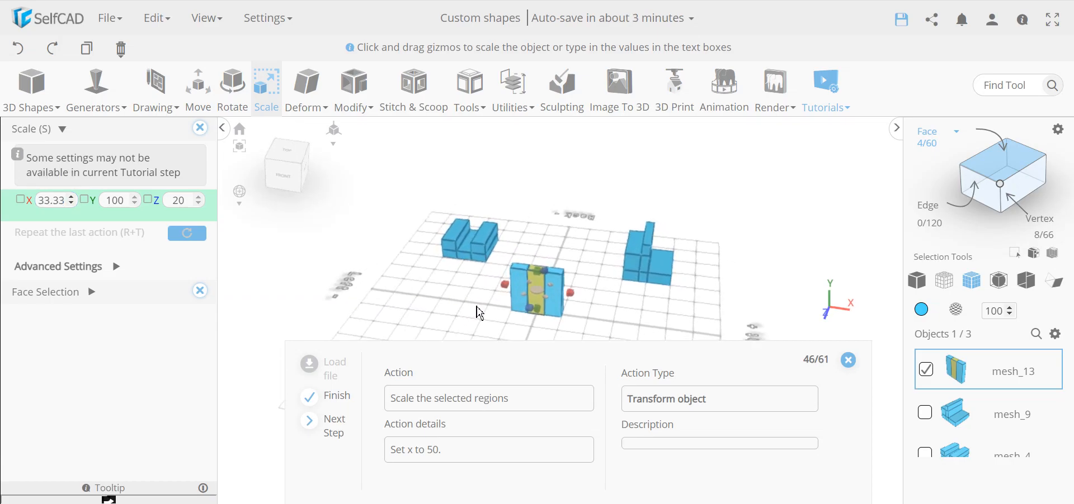
scroll(646, 264, up, 3)
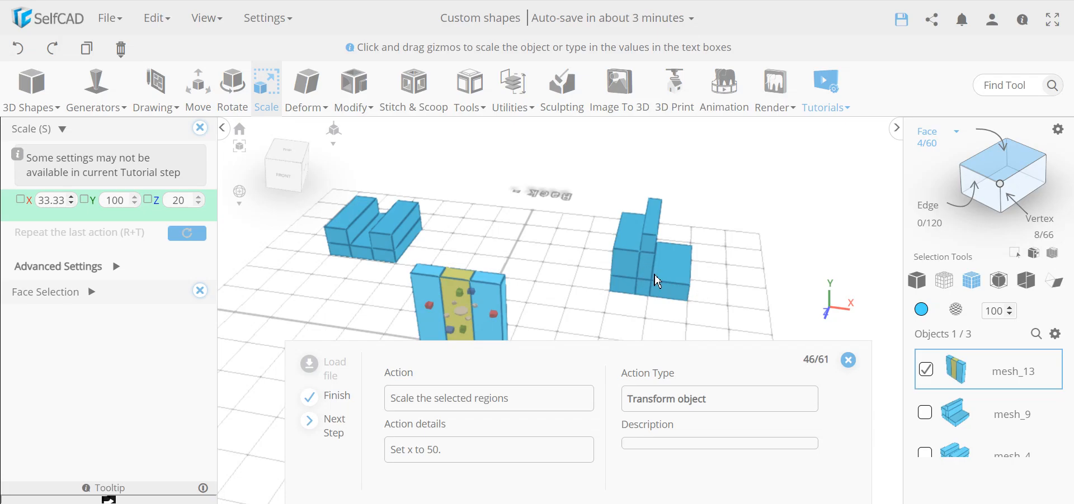
scroll(654, 275, down, 2)
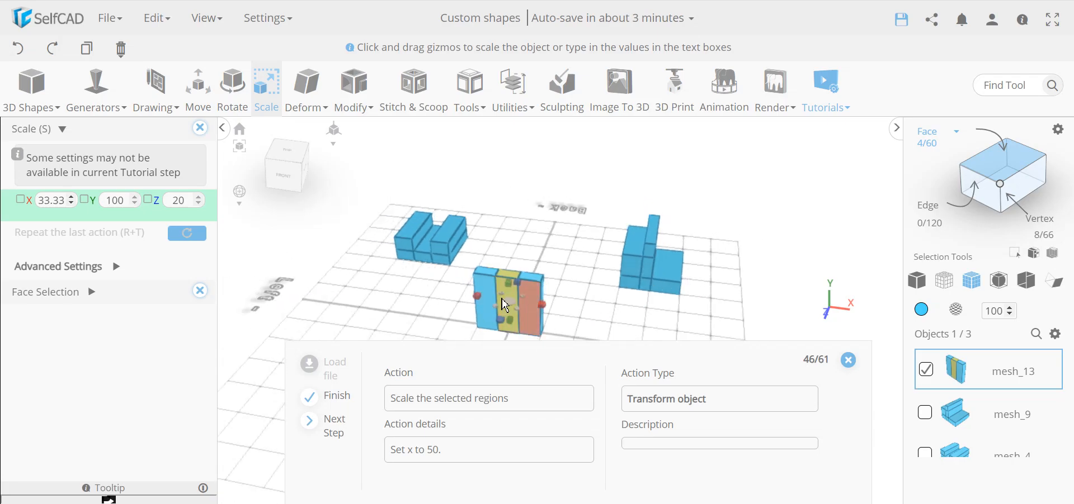
click(114, 267)
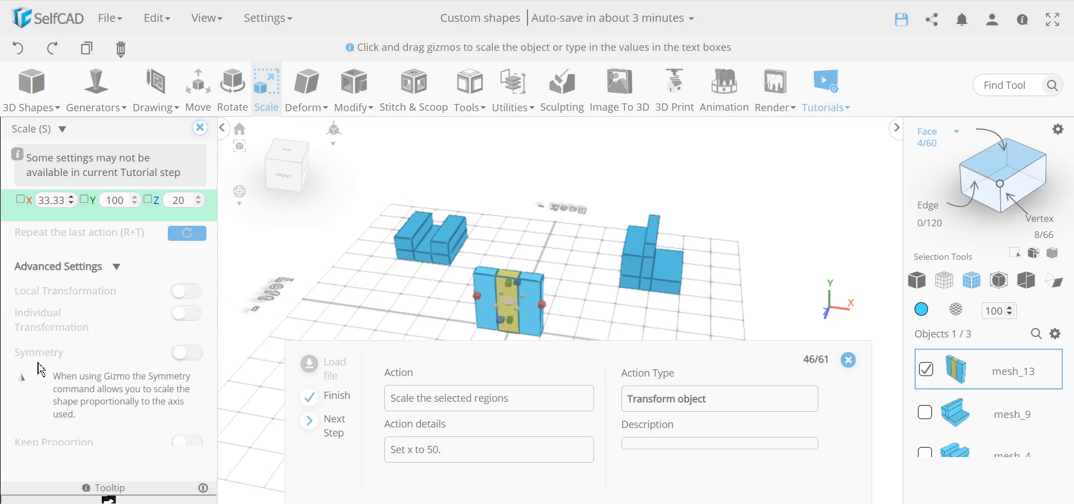
click(115, 267)
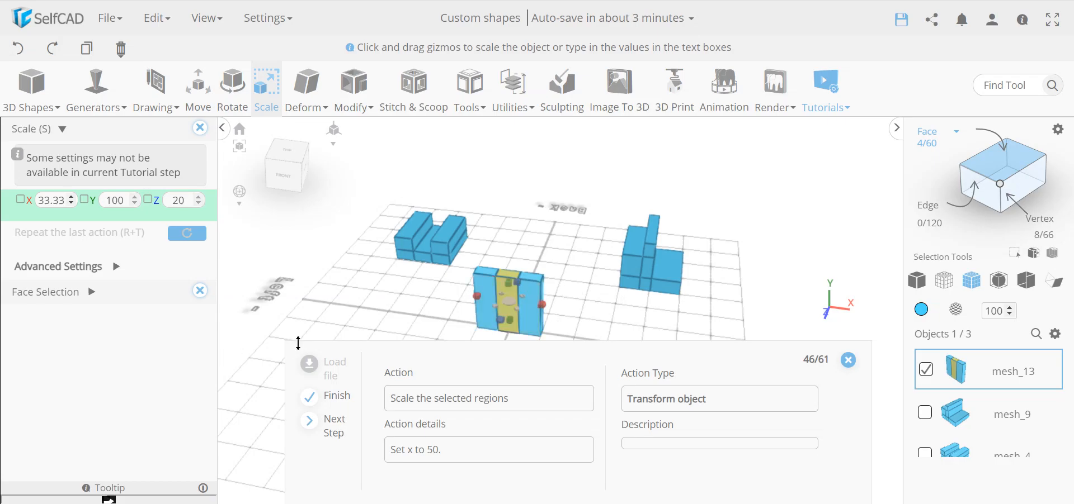
double_click(51, 203)
text(50)
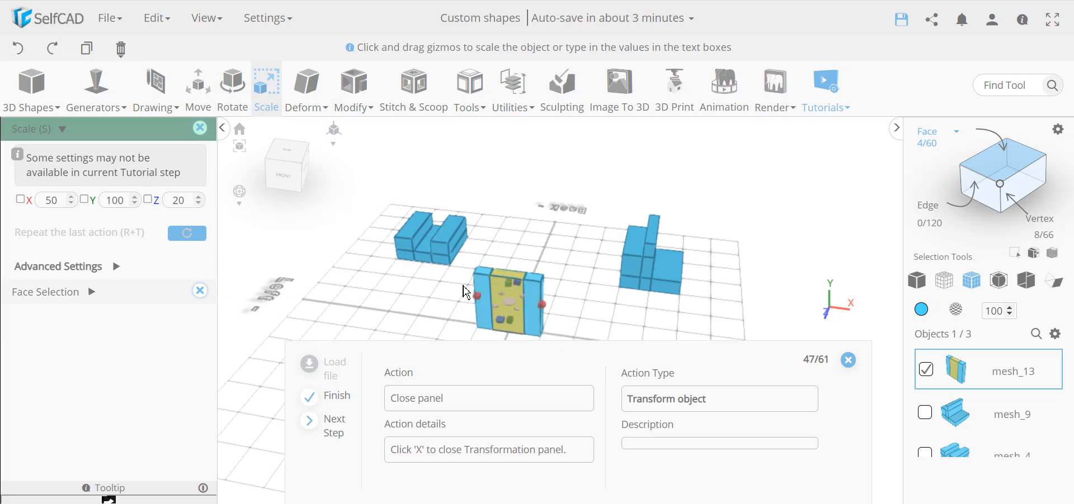
click(200, 130)
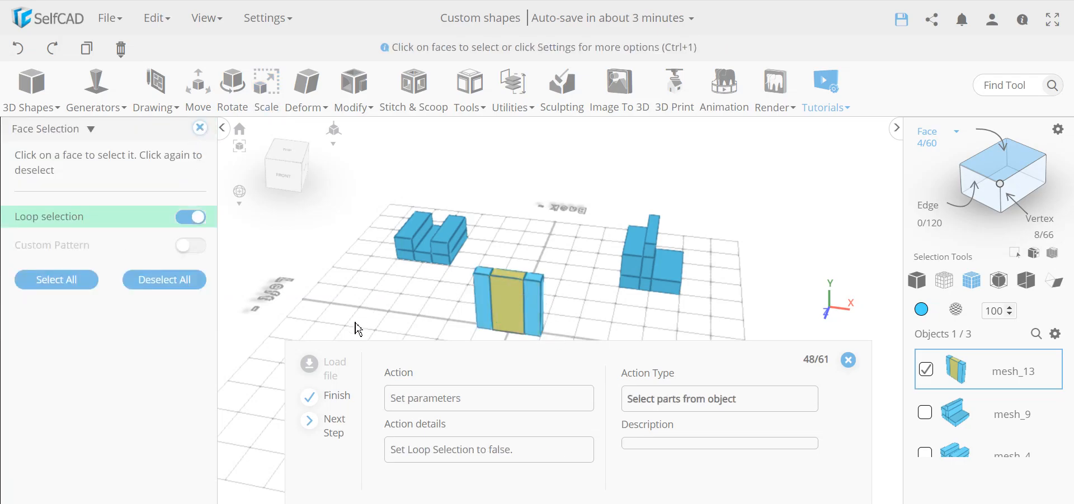
Turn off loop selection, clear the selected loop and select the front faces of the slab's two outer segments
click(186, 221)
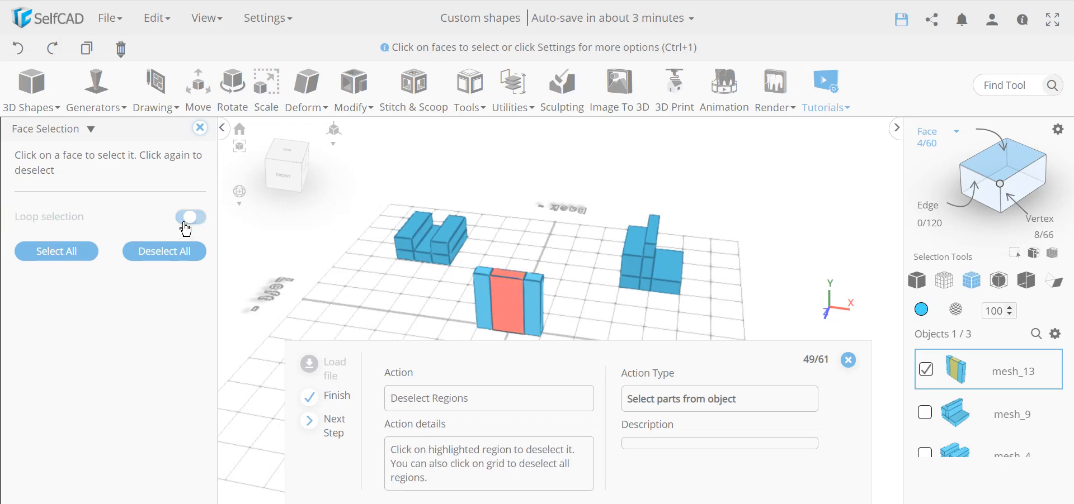
click(605, 317)
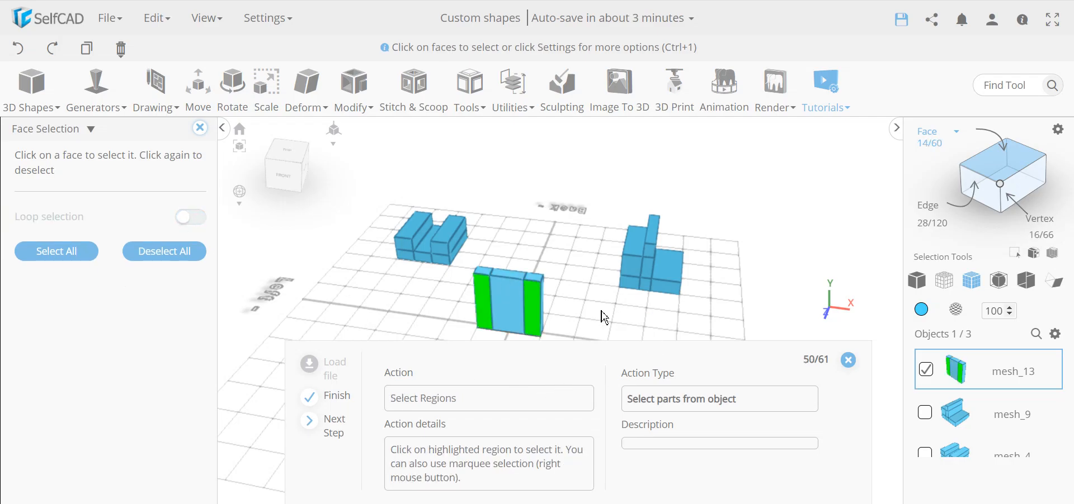
click(534, 318)
mouse_move(396, 310)
mouse_down()
mouse_move(669, 236)
mouse_move(604, 285)
mouse_move(396, 309)
mouse_up()
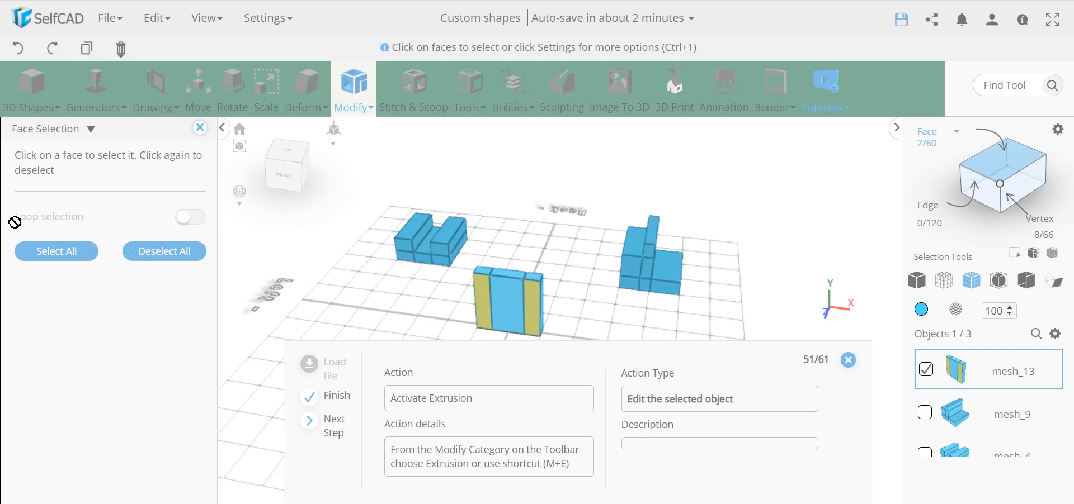
Extrude the two selected outer front faces by 20 and apply the extrusion
drag(647, 295, 527, 297)
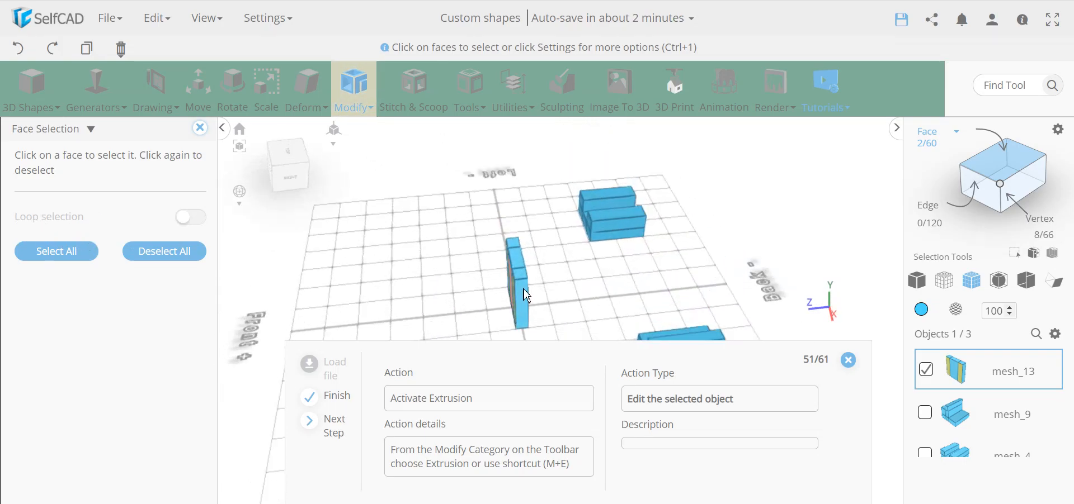
mouse_move(570, 326)
mouse_down()
mouse_move(558, 228)
mouse_move(663, 293)
mouse_move(727, 351)
mouse_move(588, 322)
mouse_up()
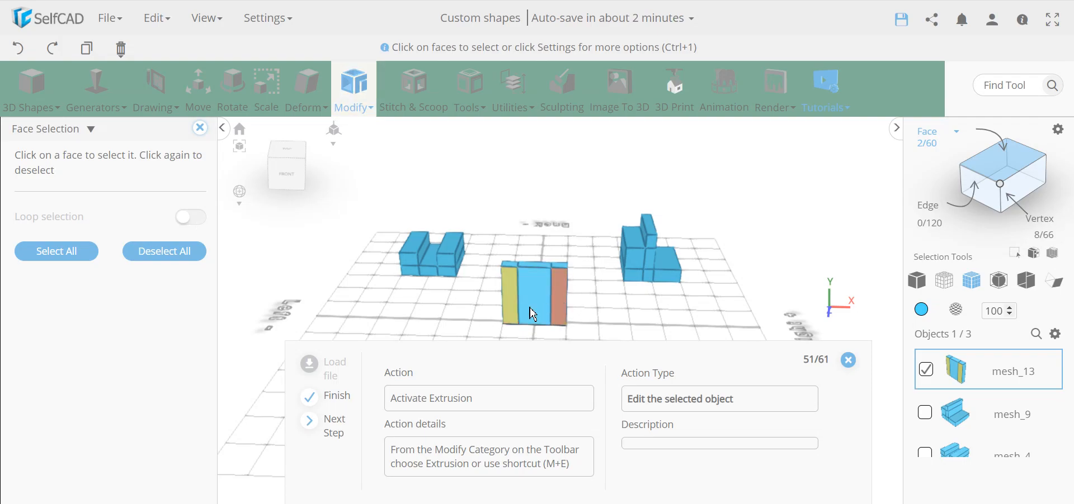
click(346, 101)
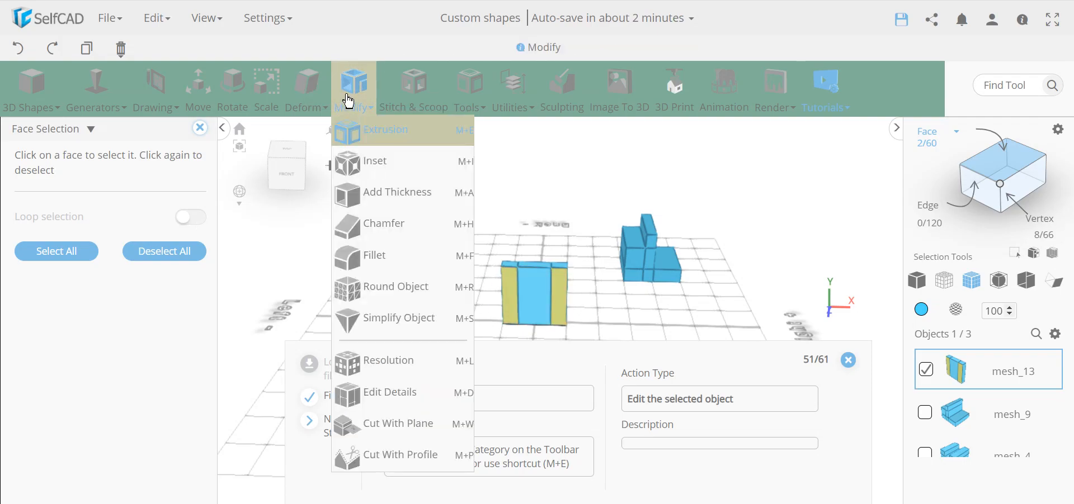
click(390, 132)
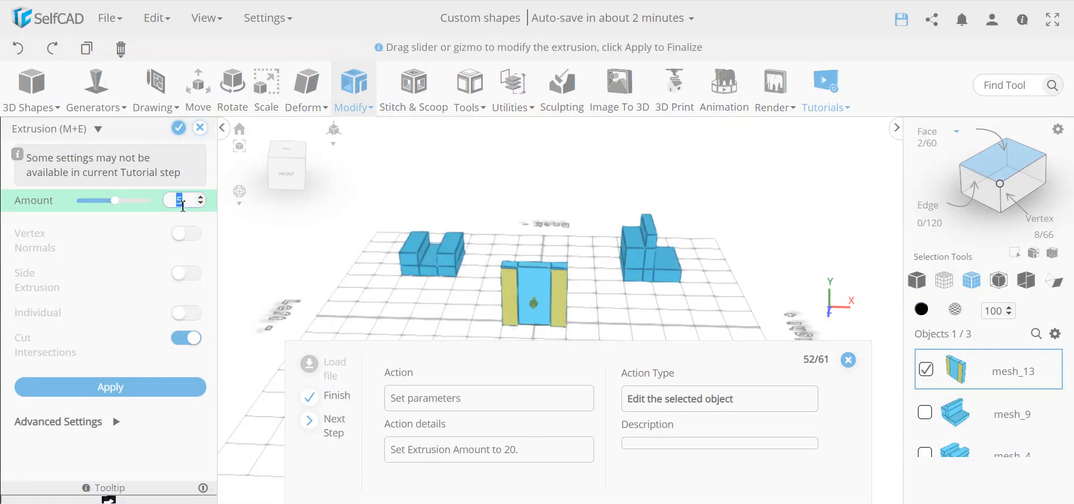
key(Return)
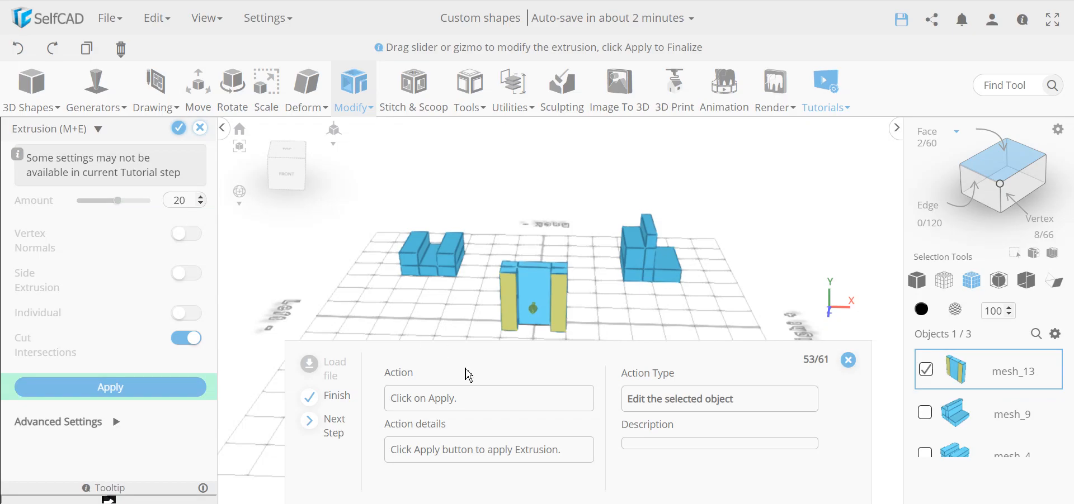
scroll(640, 312, down, 1)
scroll(661, 318, down, 1)
right_drag(661, 319, 656, 289)
drag(689, 305, 527, 305)
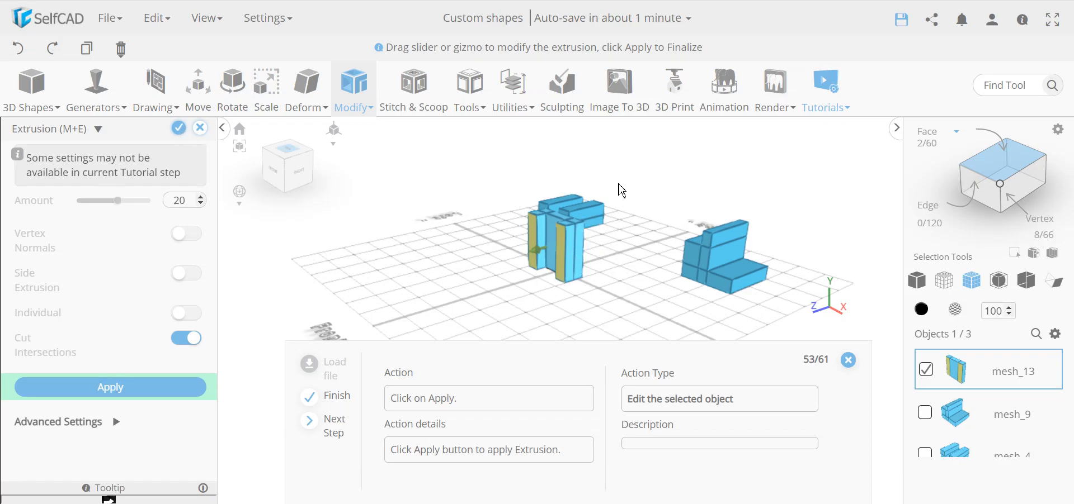
click(171, 395)
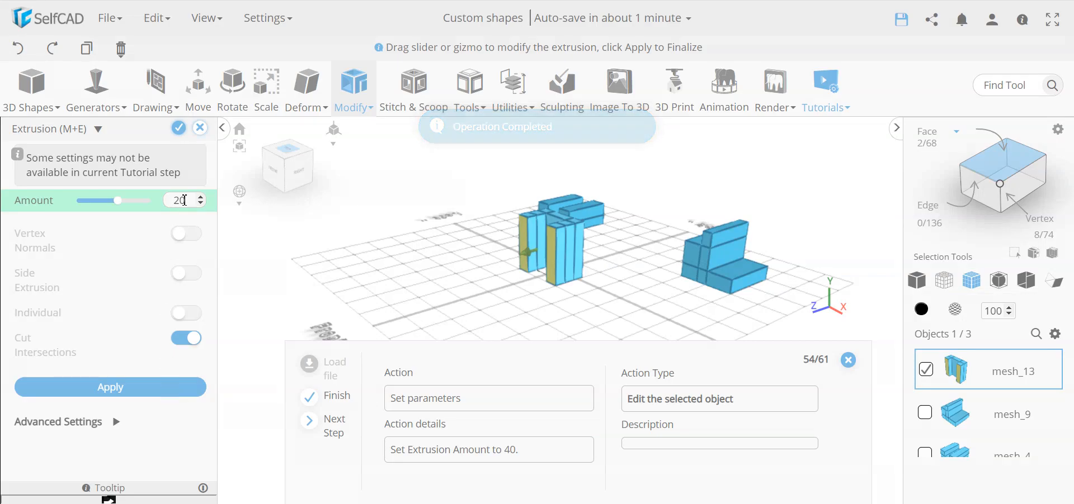
Extrude the same two front faces by a further 40 and finalize the extrusion
double_click(182, 200)
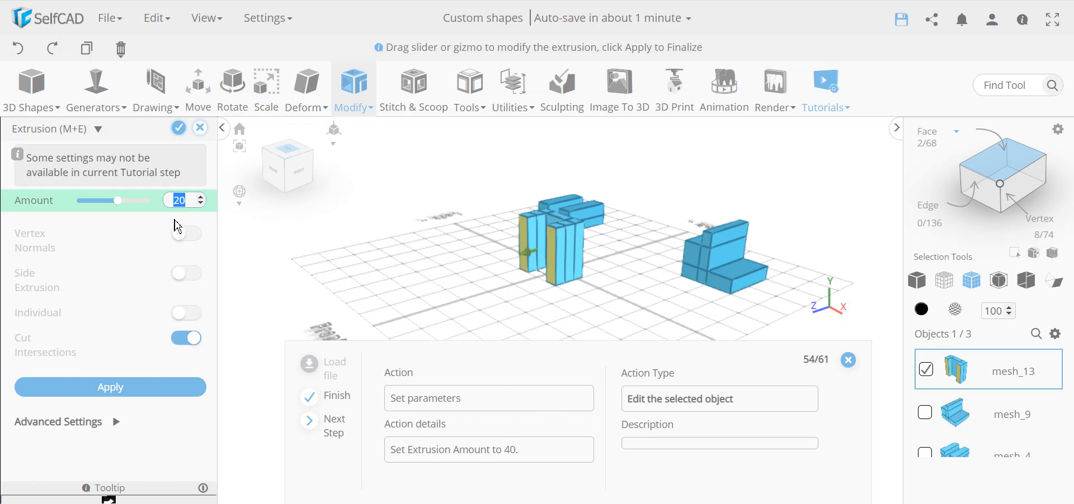
text(40)
key(Return)
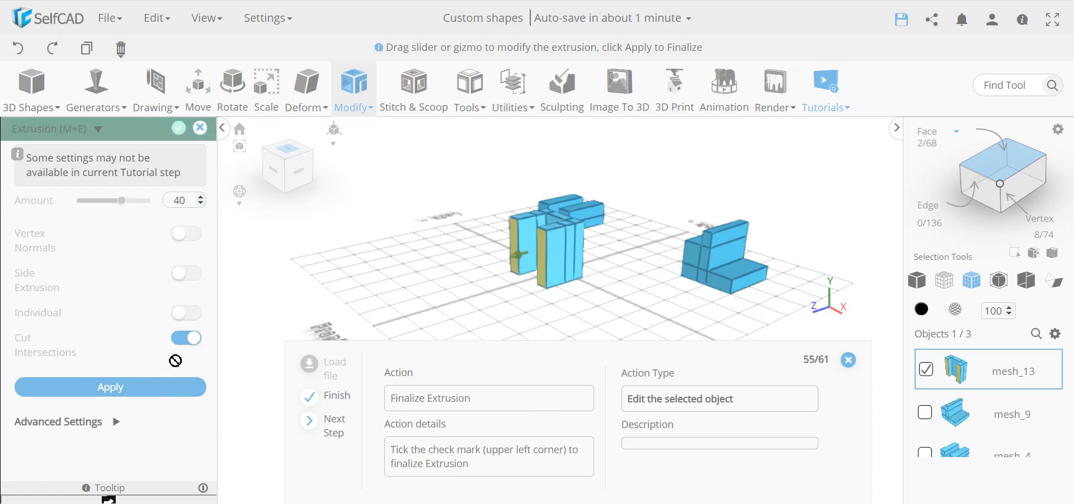
right_drag(522, 298, 238, 248)
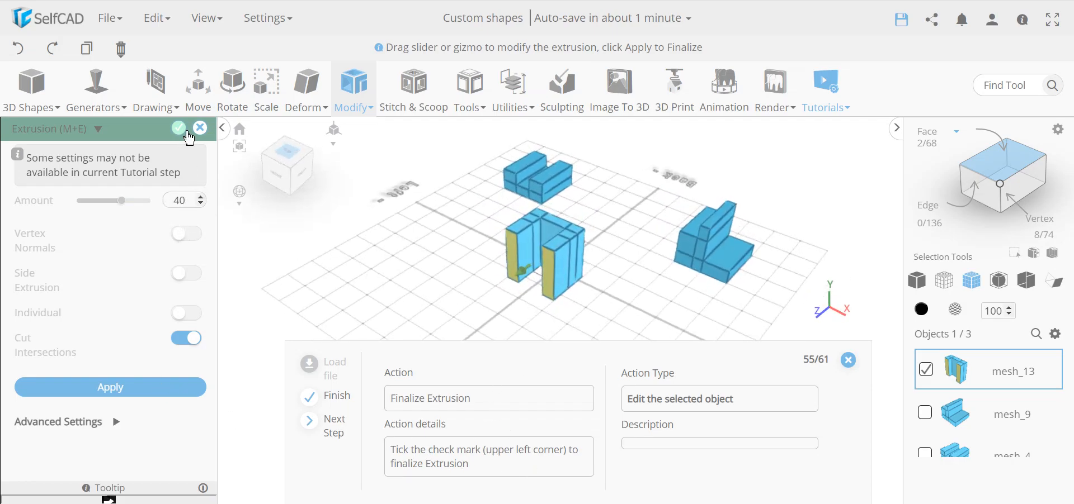
click(179, 128)
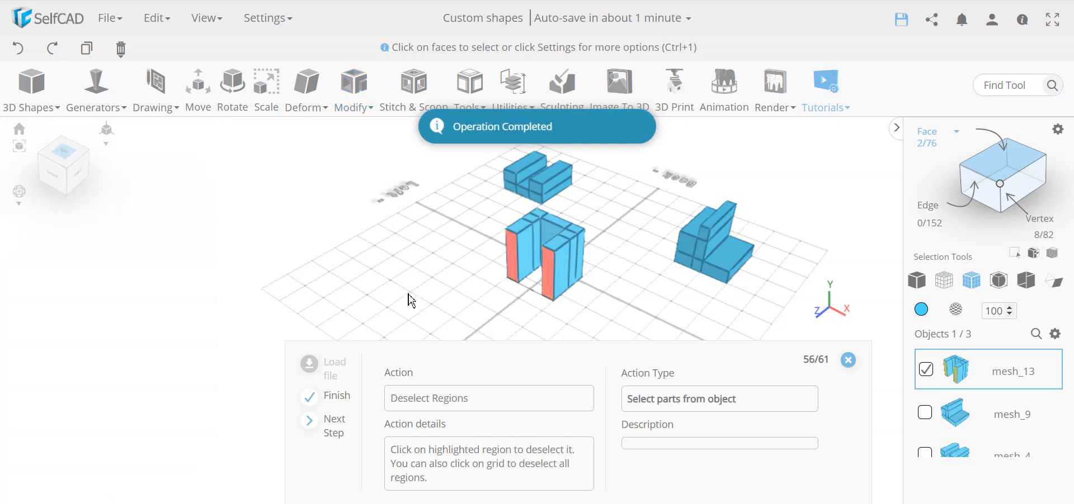
Deselect the faces, switch to edge selection and select the top front edges of both extruded legs
click(429, 284)
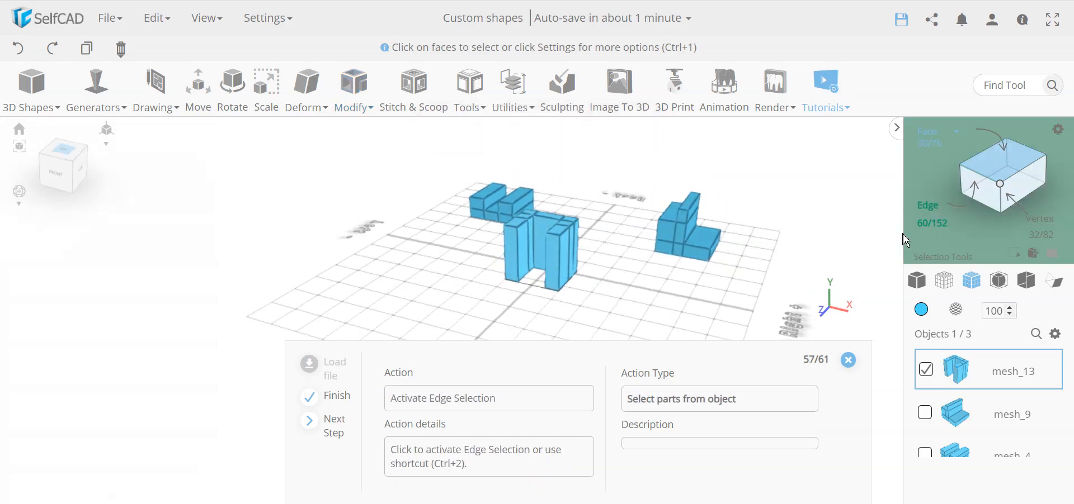
click(988, 189)
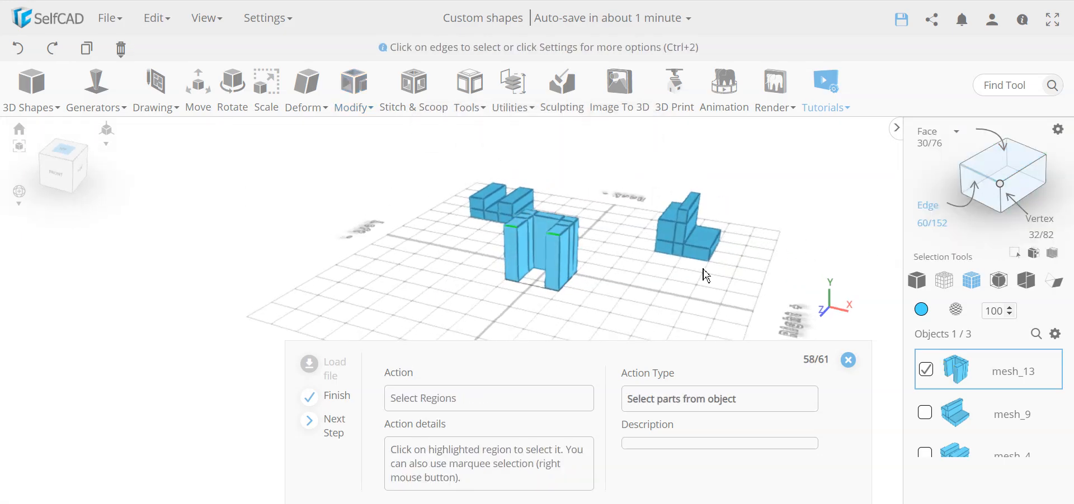
click(516, 240)
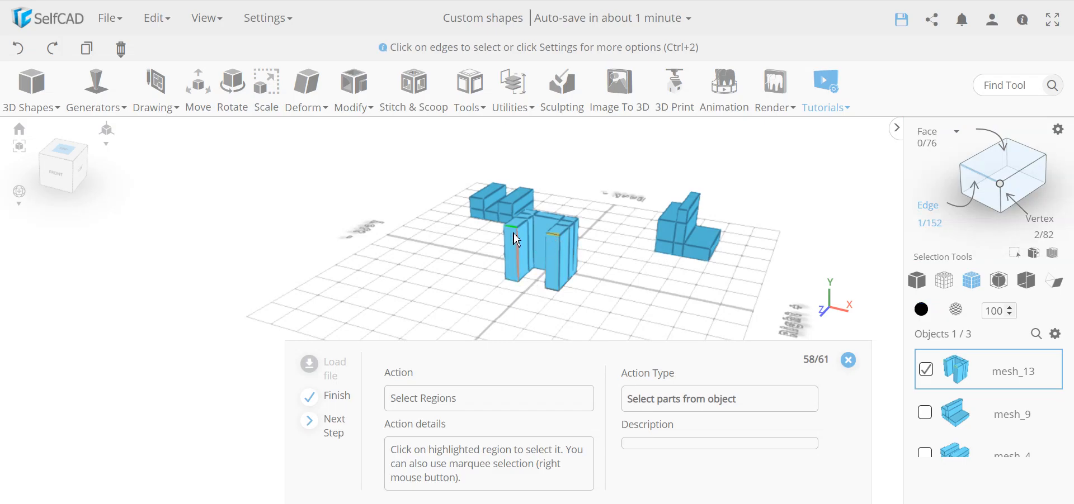
click(514, 231)
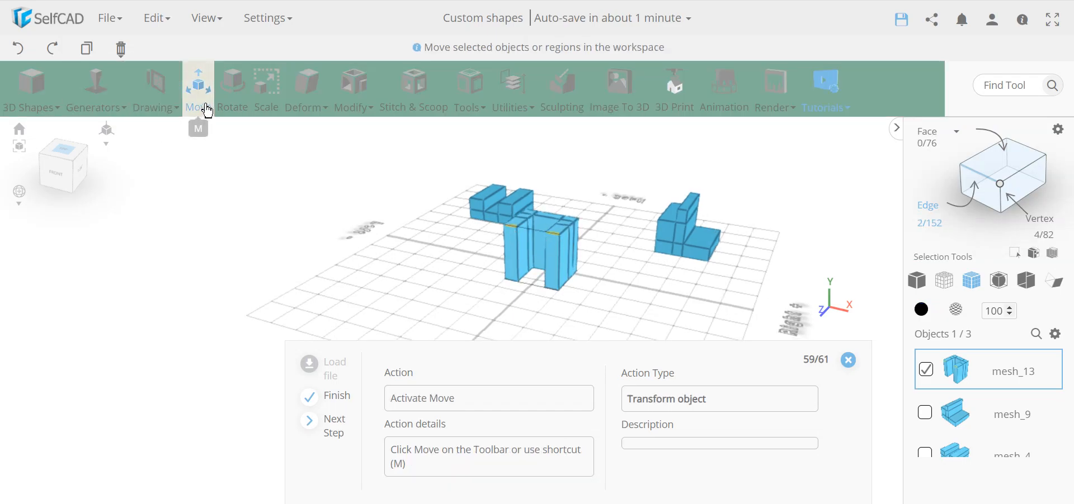
Move the two selected edges to Y 20 to slope the legs' fronts and close the Move tool
click(206, 104)
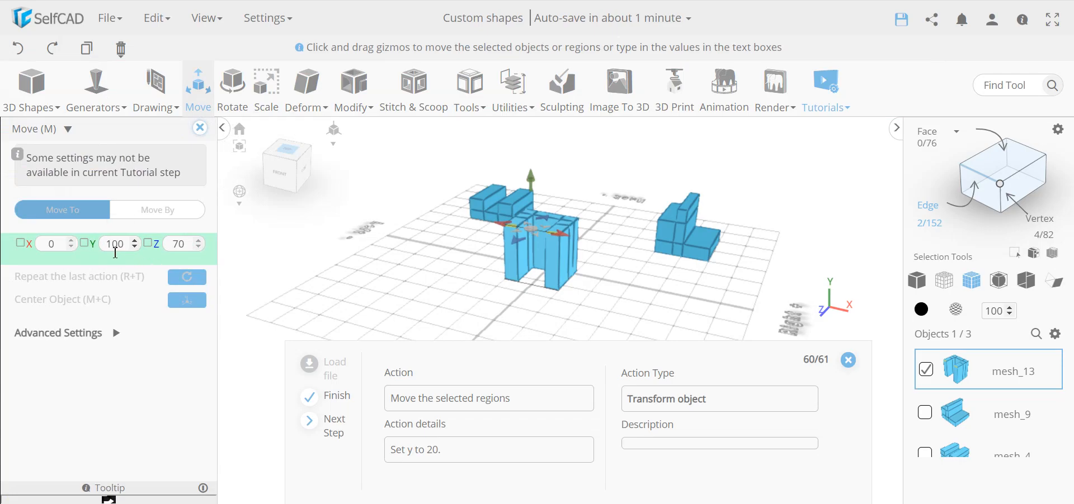
double_click(114, 244)
text(20)
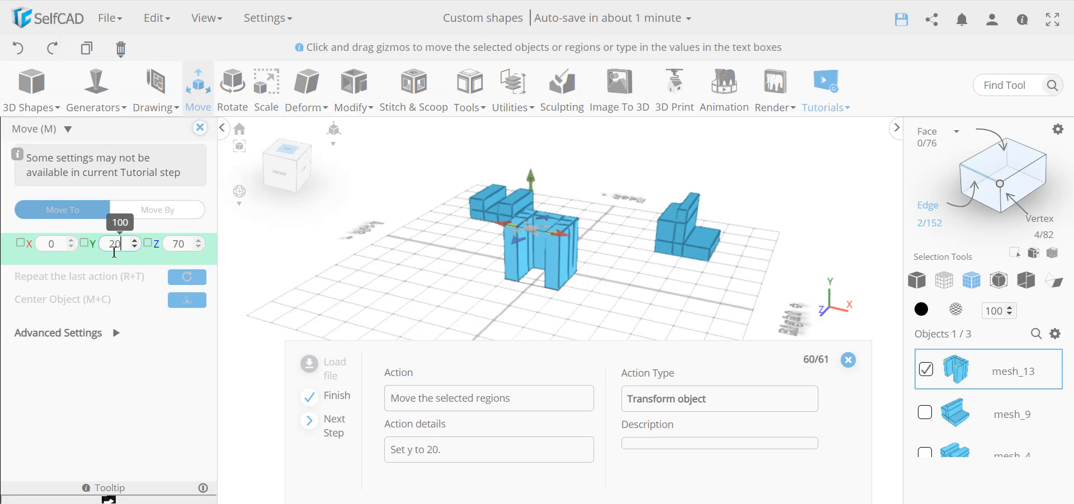
key(Return)
click(200, 128)
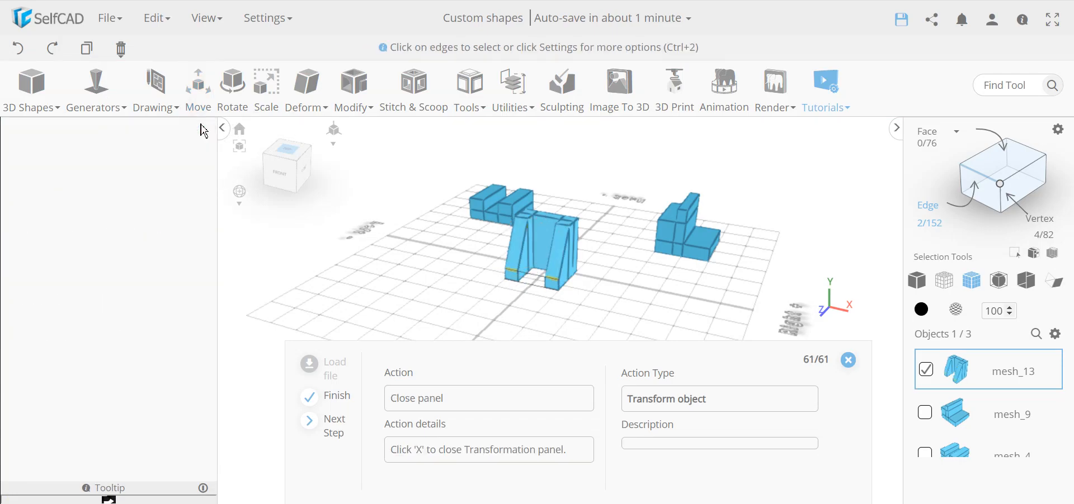
Examine the sloped legs of the finished third block from several angles and alongside the other two blocks
click(981, 284)
drag(710, 275, 655, 266)
scroll(546, 219, up, 3)
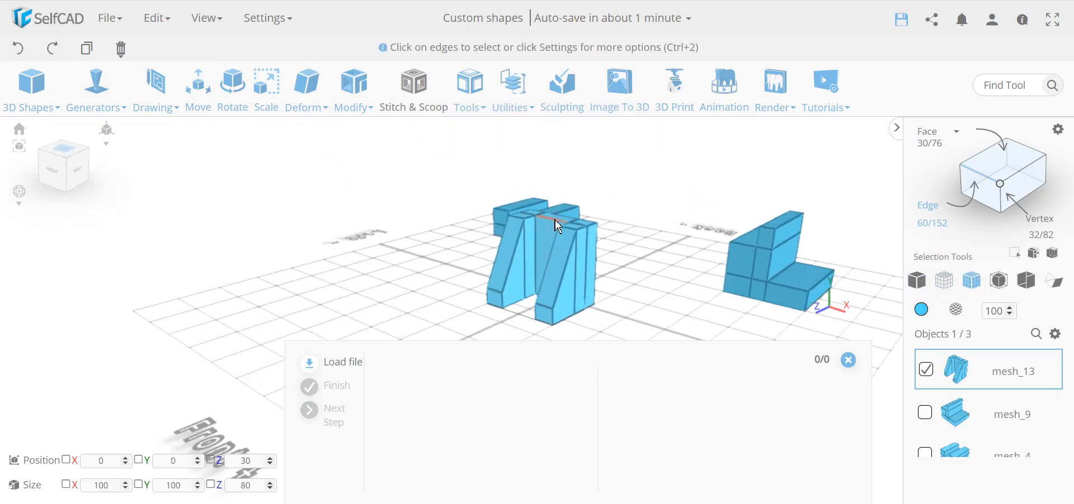
scroll(553, 219, up, 2)
drag(678, 307, 636, 292)
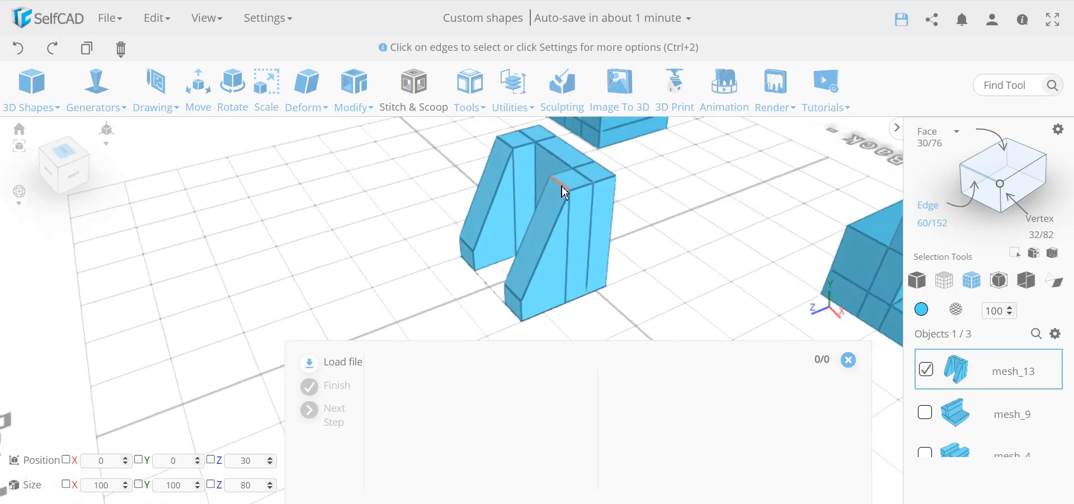
drag(549, 247, 666, 278)
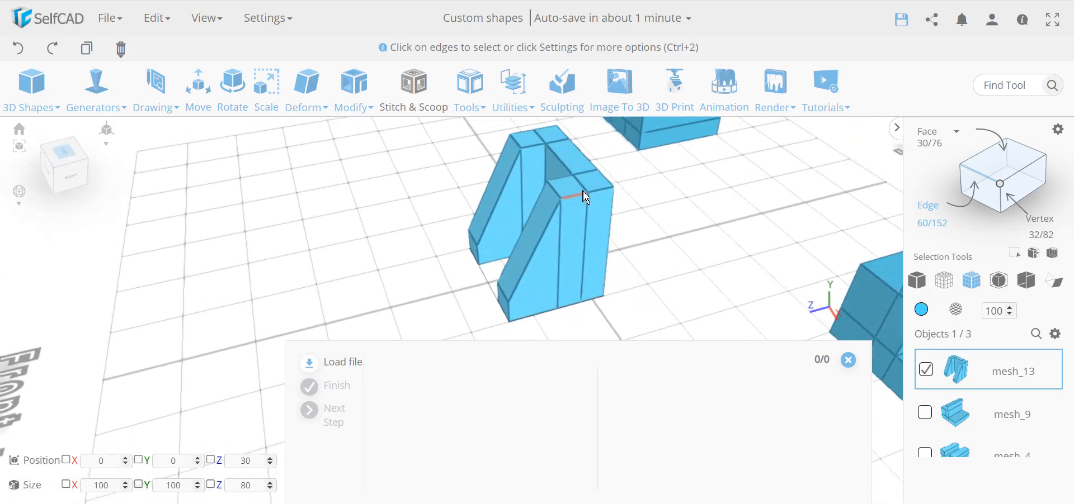
drag(576, 246, 677, 224)
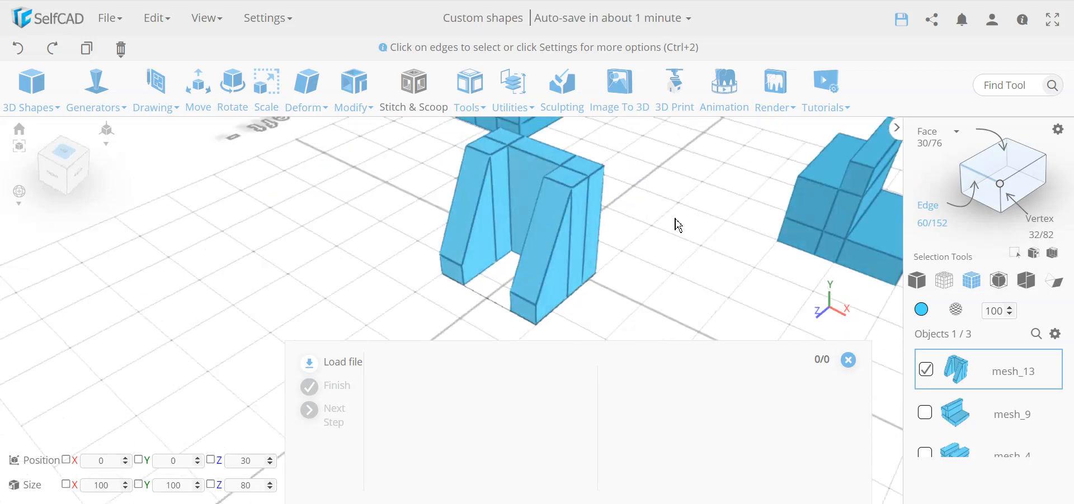
scroll(677, 224, down, 5)
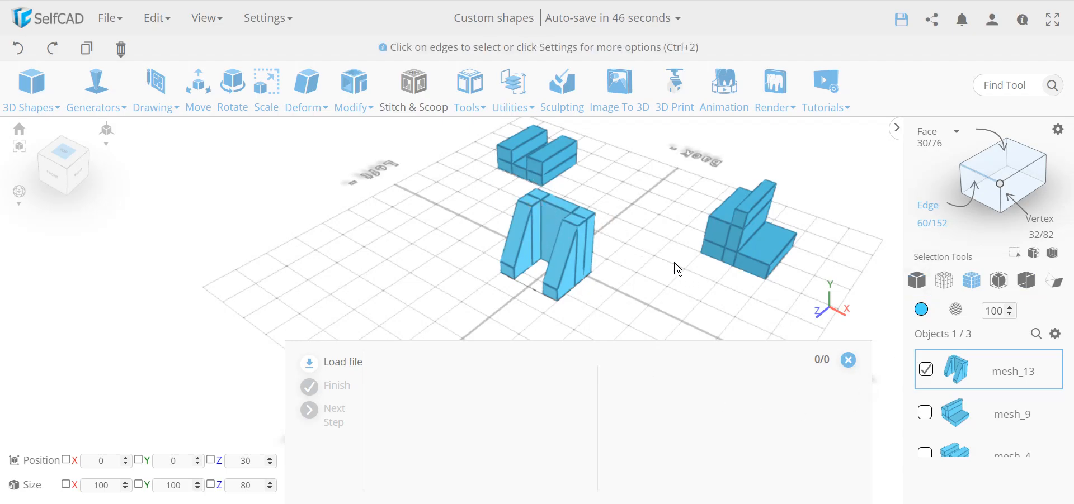
right_drag(688, 225, 585, 245)
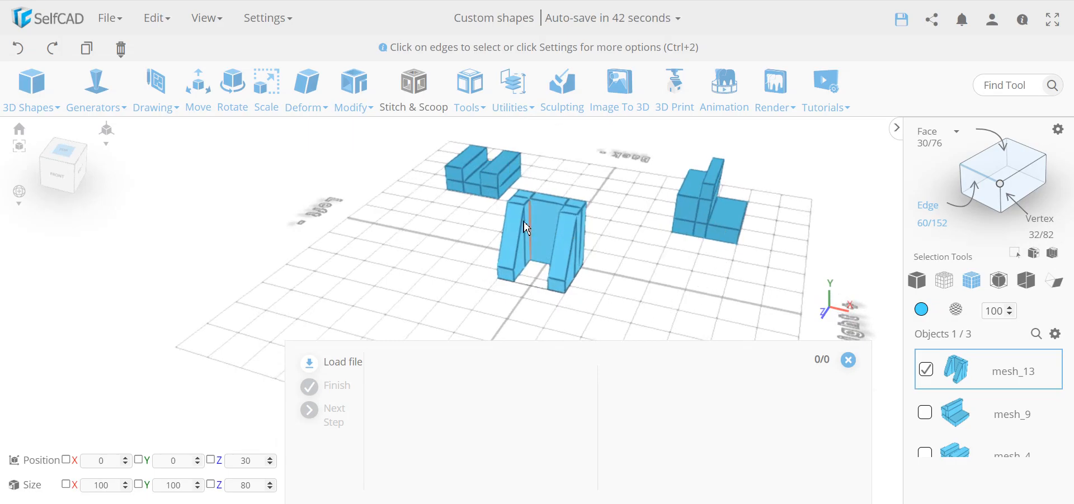